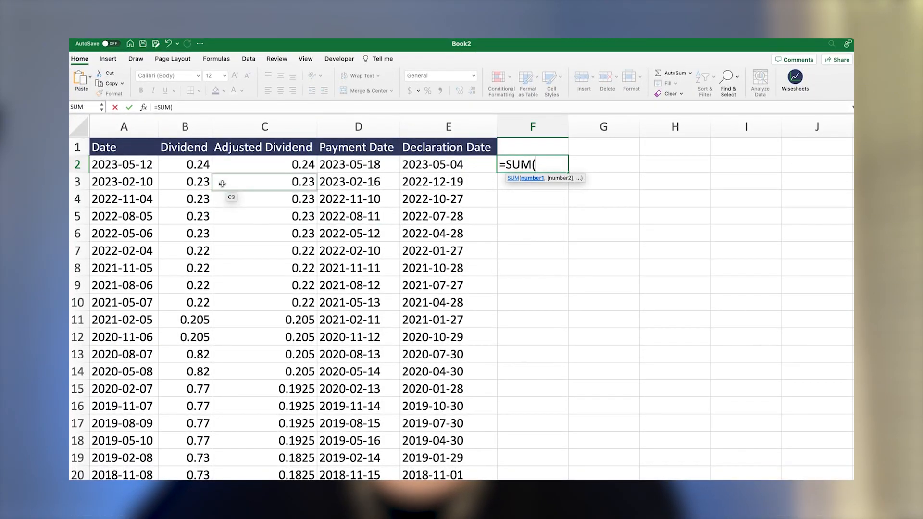
Sum the dividends in B2:B7 with the SUM formula in cell F2
{"action": "left_click_drag", "start_coordinate": [185, 164], "coordinate": [191, 251]}
{"action": "type", "text": ")"}
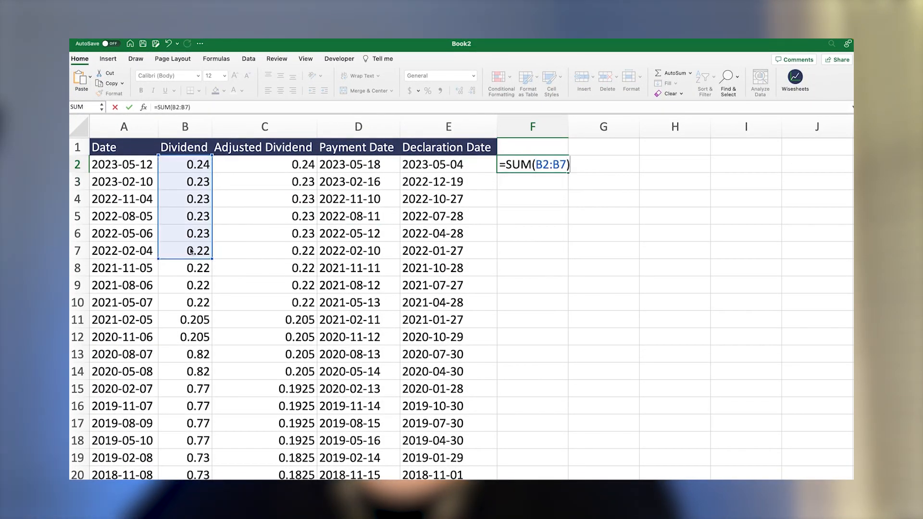
{"action": "key", "text": "Return"}
{"action": "left_click", "coordinate": [530, 165]}
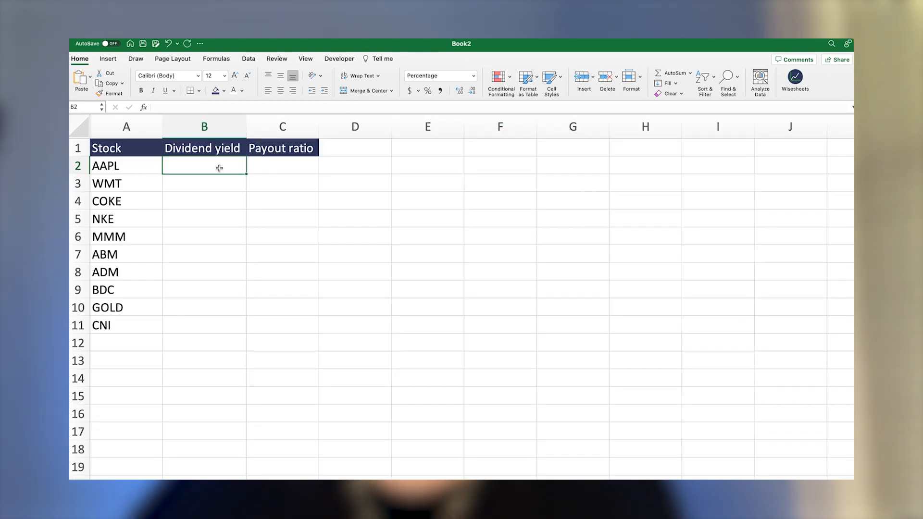
Begin a Wisesheets formula with =wise in AAPL's dividend yield cell
{"action": "type", "text": "=wise"}
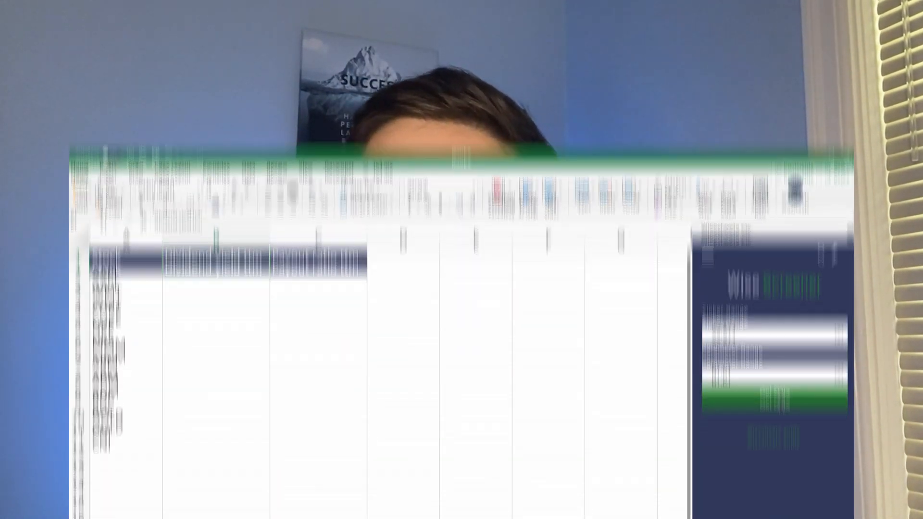
Get the ttm dividend yield and payout ratio for tickers A2:A11 with parameter range B1:C1, and check several yields
{"action": "left_click", "coordinate": [773, 283]}
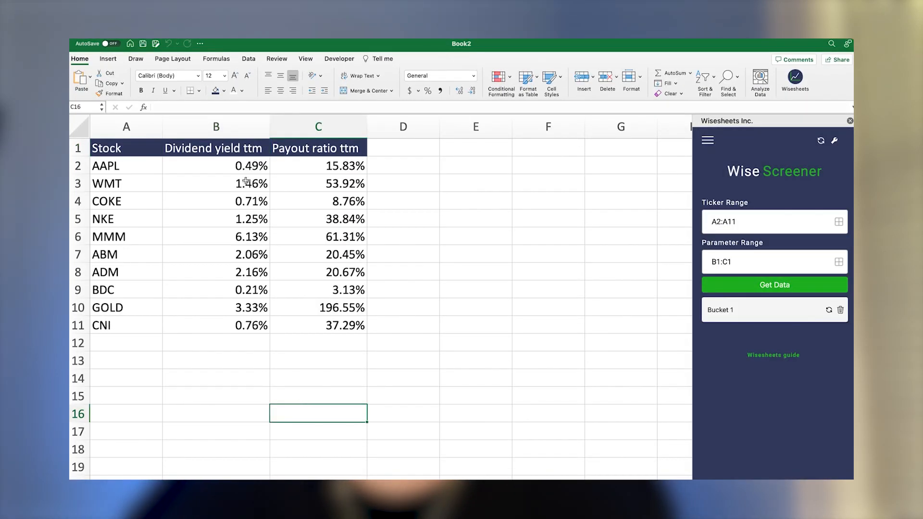
{"action": "left_click", "coordinate": [245, 166]}
{"action": "left_click", "coordinate": [246, 201]}
{"action": "left_click", "coordinate": [247, 289]}
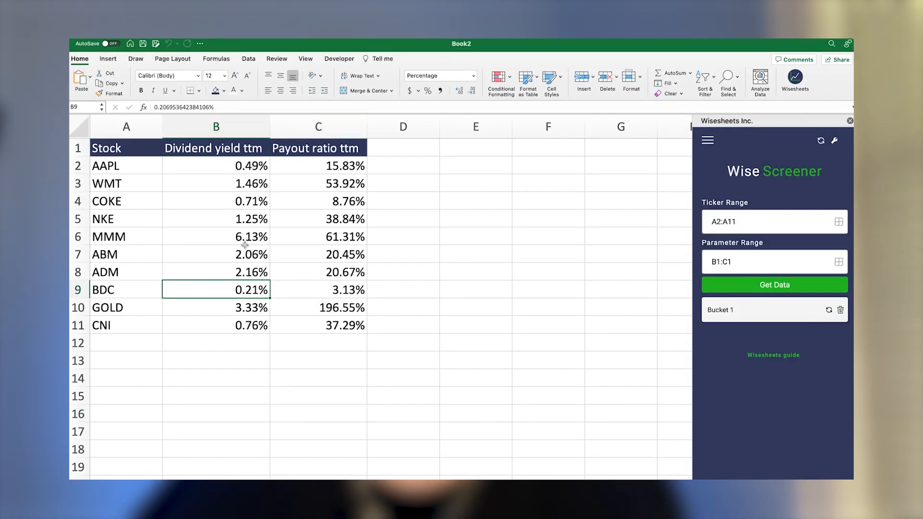
Go through the four dividend metrics listed in A1:A4: dividend history, payout ratio, dividend yield and annual dividends
{"action": "left_click", "coordinate": [119, 148]}
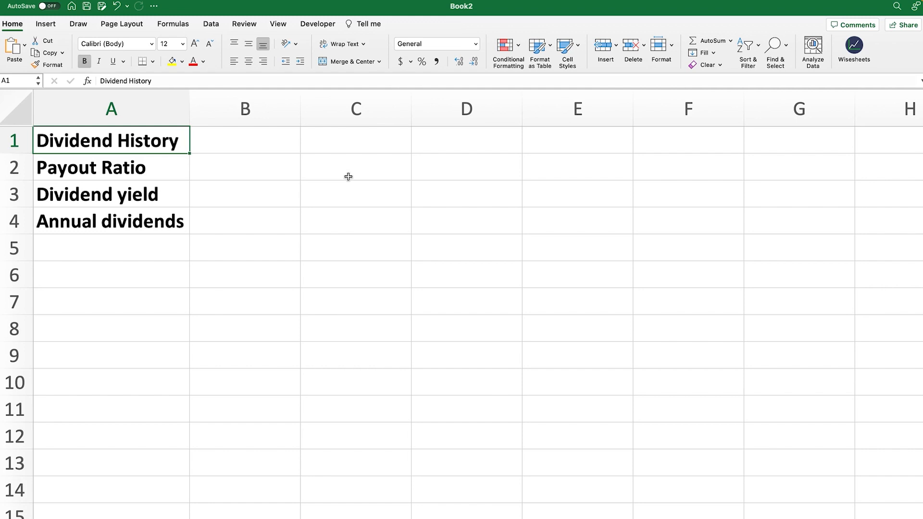
{"action": "left_click", "coordinate": [186, 165]}
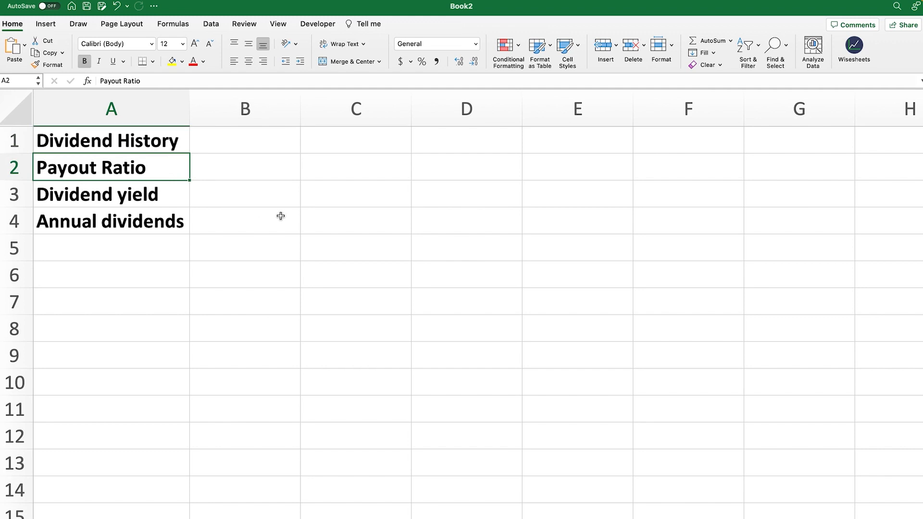
{"action": "left_click", "coordinate": [177, 200]}
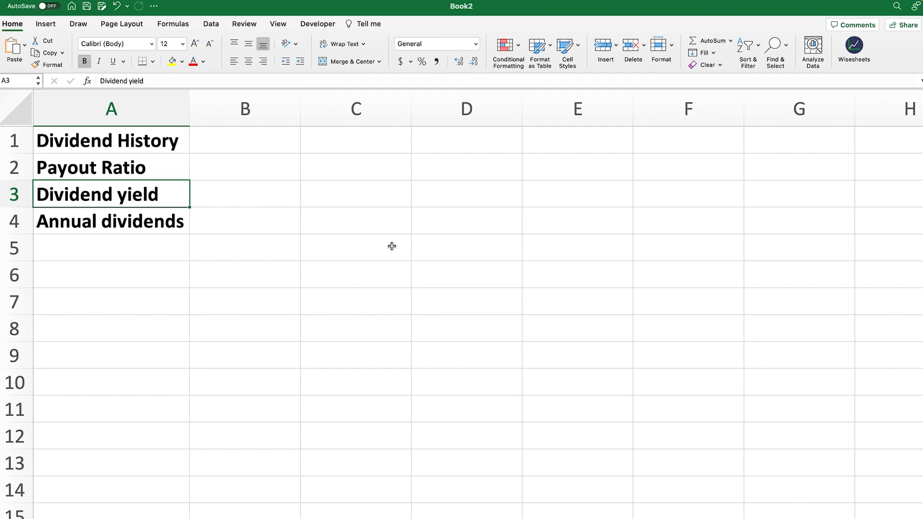
{"action": "left_click", "coordinate": [160, 221]}
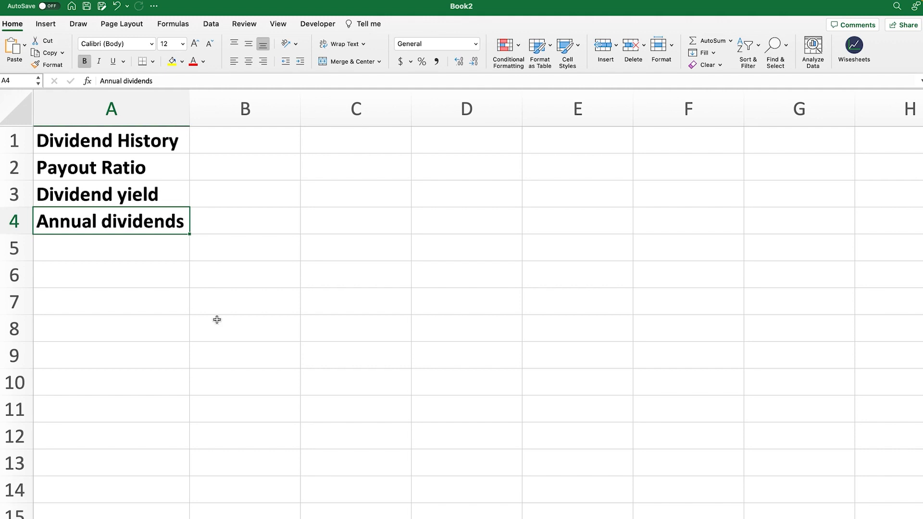
{"action": "left_click", "coordinate": [278, 242]}
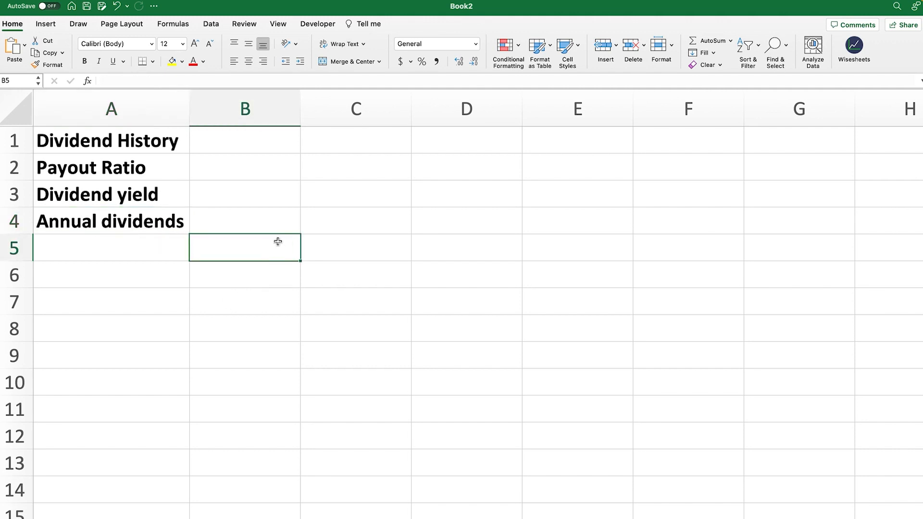
{"action": "left_click", "coordinate": [140, 146]}
{"action": "left_click_drag", "start_coordinate": [141, 147], "coordinate": [136, 226]}
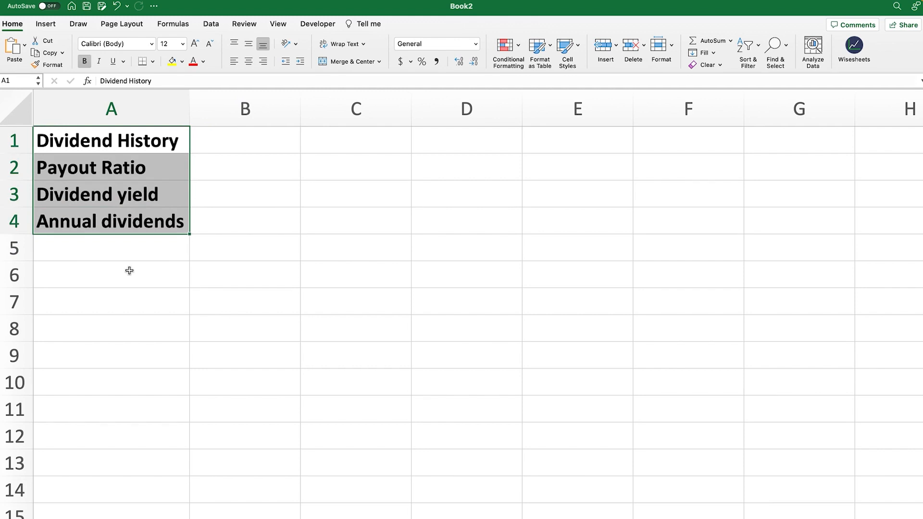
{"action": "left_click", "coordinate": [290, 139]}
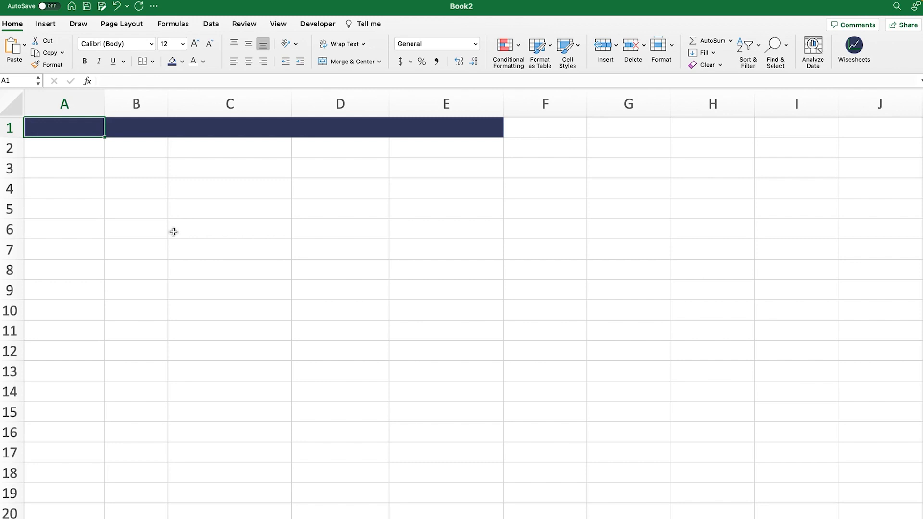
Start a WISEPRICE formula in cell A1 of the empty dividend sheet
{"action": "type", "text": "=wise"}
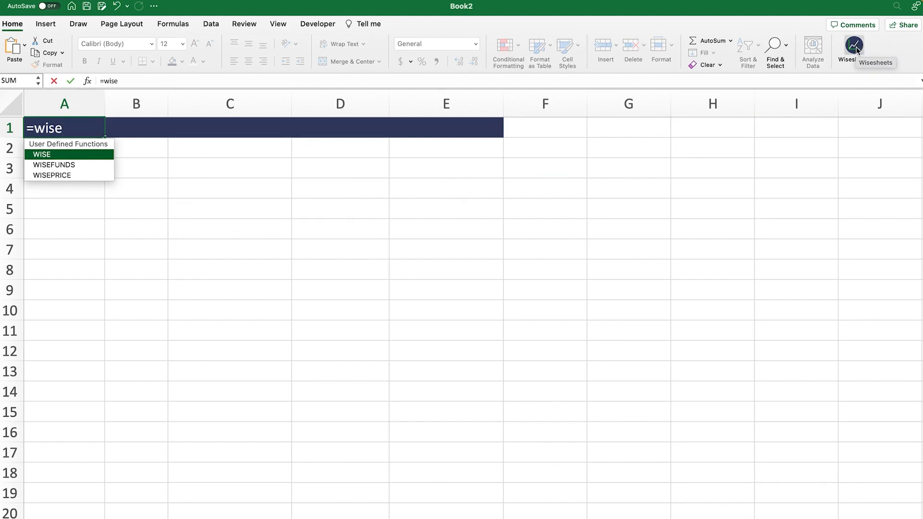
{"action": "double_click", "coordinate": [62, 176]}
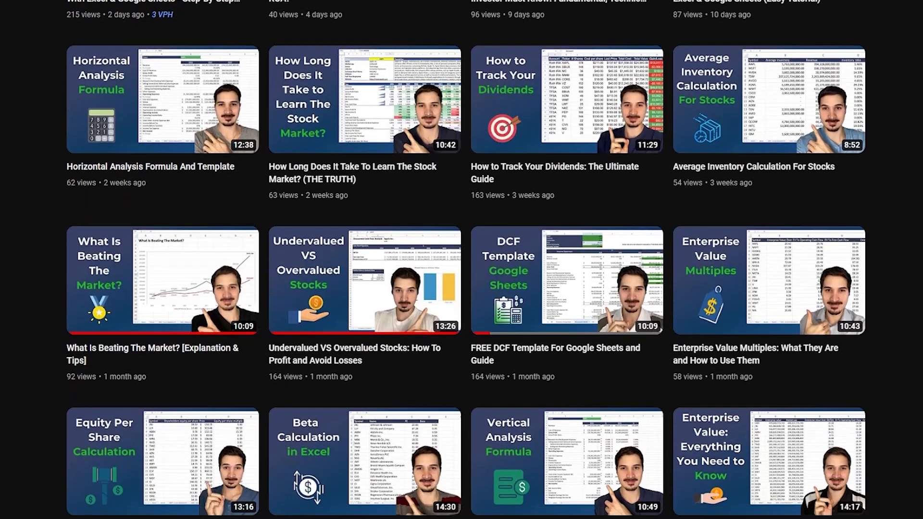
{"action": "scroll", "coordinate": [461, 259], "scroll_direction": "down", "scroll_amount": 7}
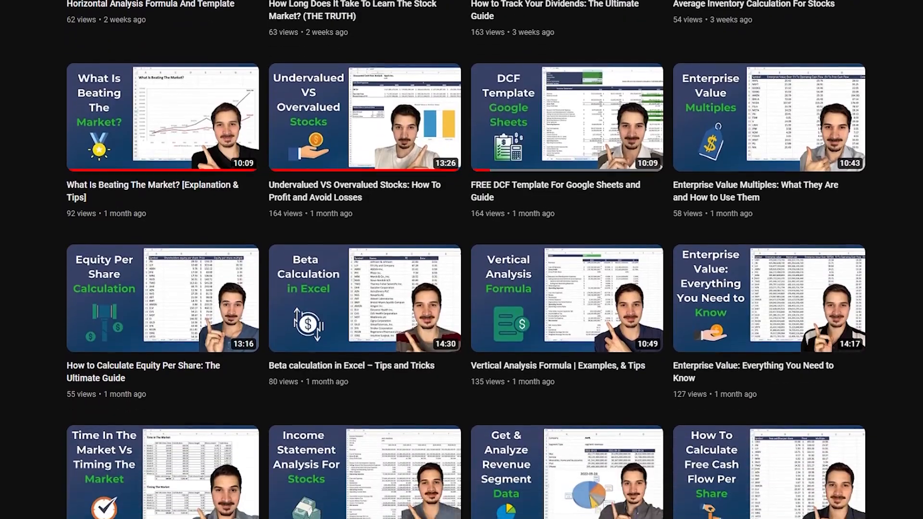
{"action": "scroll", "coordinate": [461, 260], "scroll_direction": "down", "scroll_amount": 2}
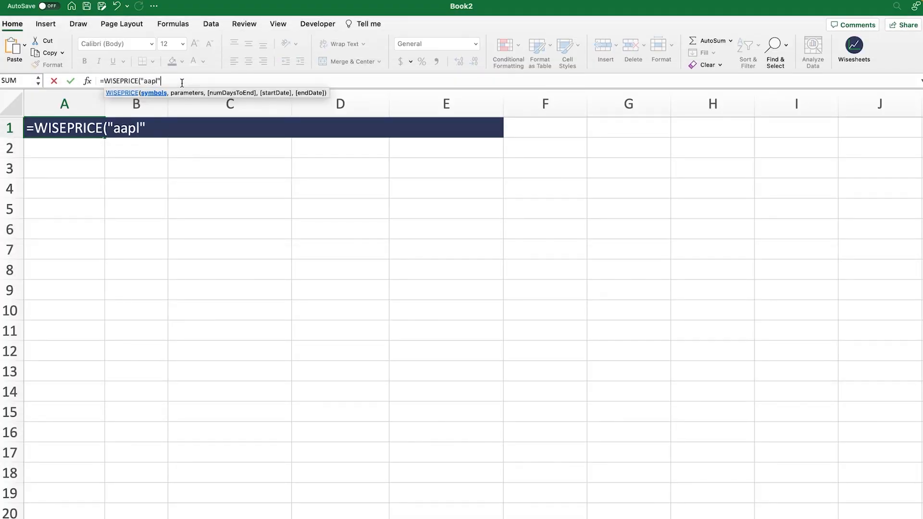
Complete the formula in A1 as =WISEPRICE("aapl", "dividend") to load Apple's dividend history
{"action": "type", "text": ", \""}
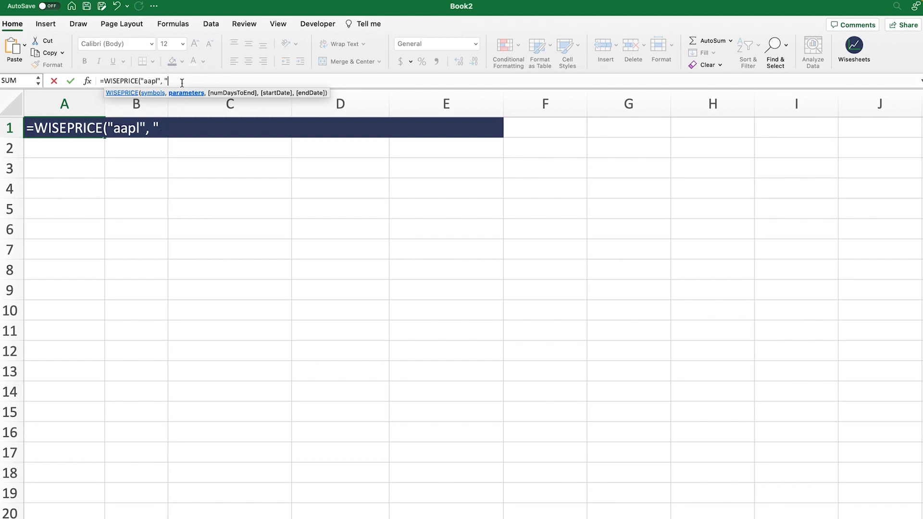
{"action": "type", "text": "dividend"}
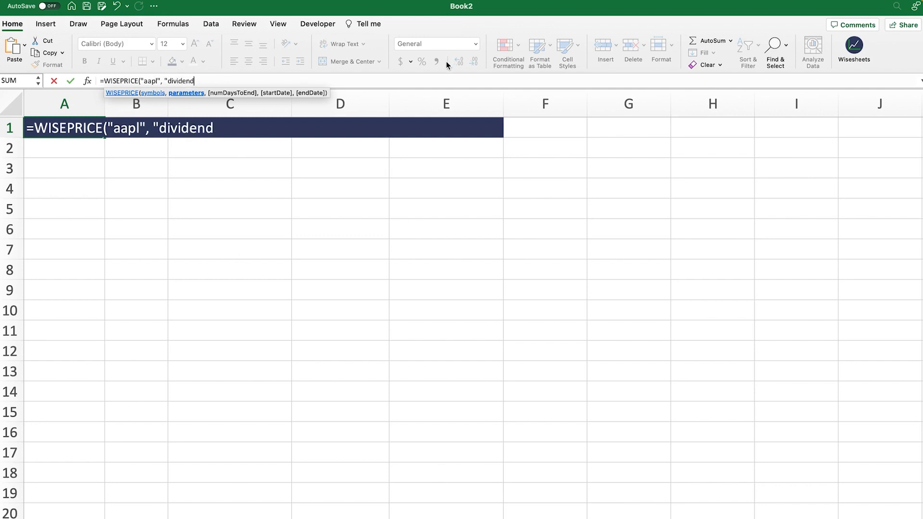
{"action": "type", "text": "\")"}
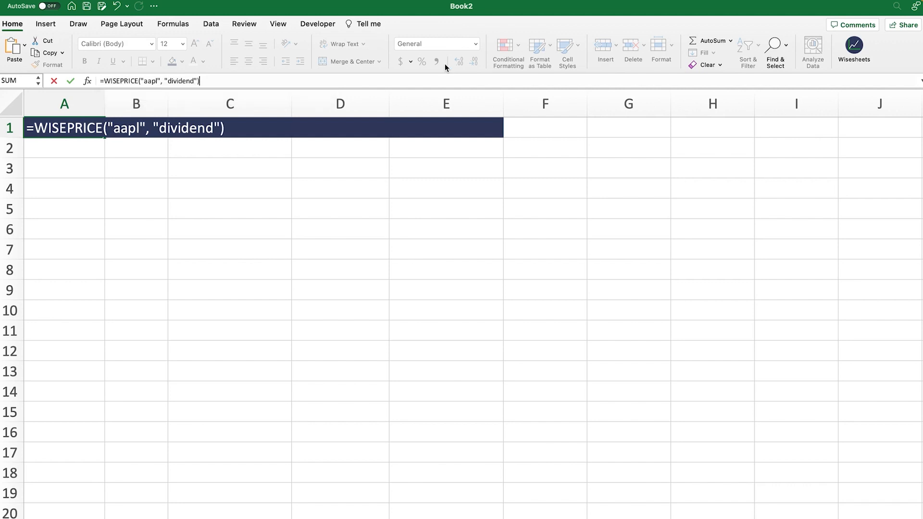
{"action": "key", "text": "Return"}
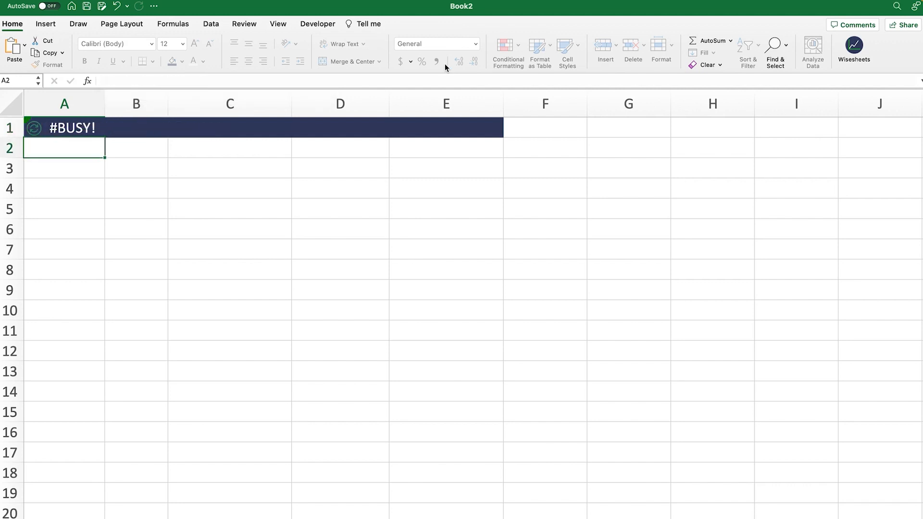
{"action": "left_click", "coordinate": [633, 197]}
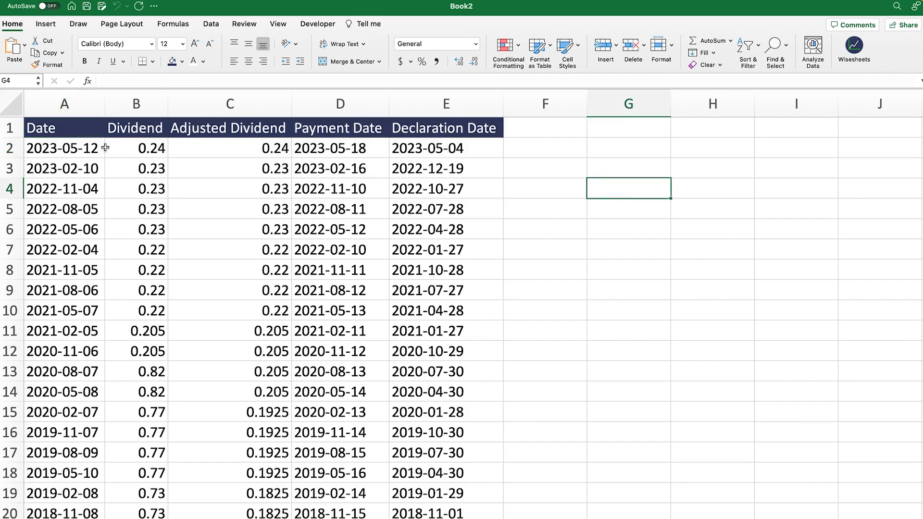
Examine the dividend history down to its older records and the Date, Dividend, Adjusted Dividend, Payment Date and Declaration Date columns
{"action": "scroll", "coordinate": [109, 257], "scroll_direction": "down", "scroll_amount": 5}
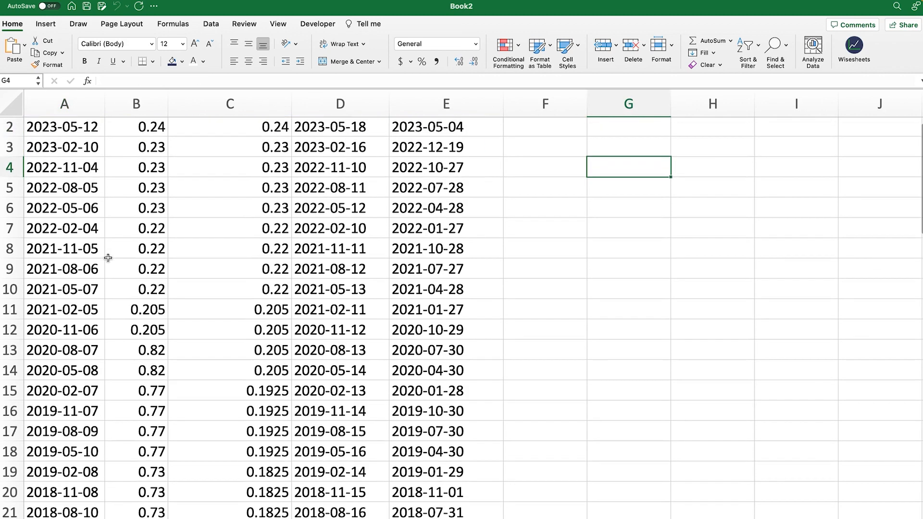
{"action": "scroll", "coordinate": [108, 258], "scroll_direction": "down", "scroll_amount": 15}
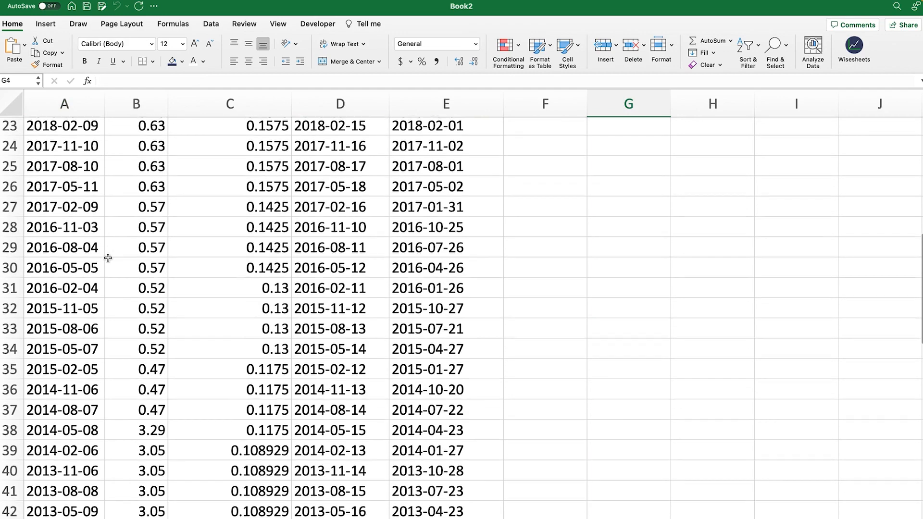
{"action": "scroll", "coordinate": [108, 257], "scroll_direction": "down", "scroll_amount": 8}
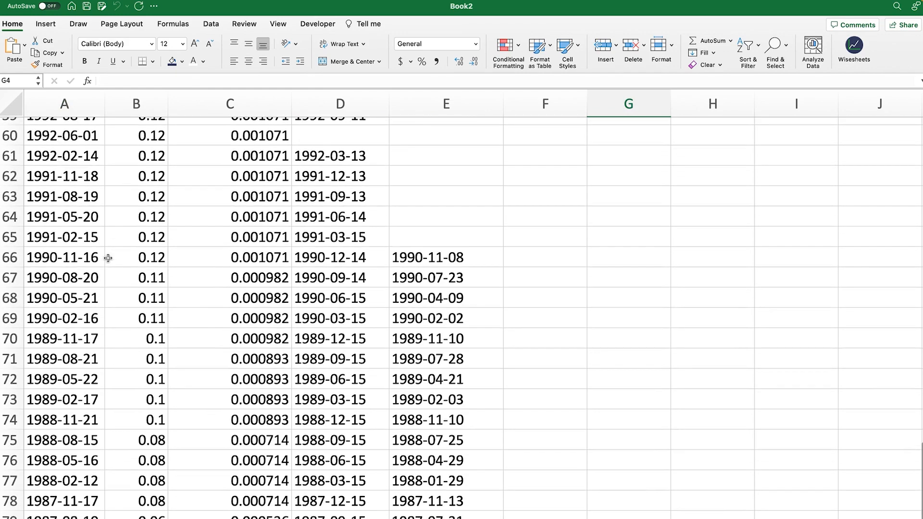
{"action": "scroll", "coordinate": [108, 258], "scroll_direction": "up", "scroll_amount": 20}
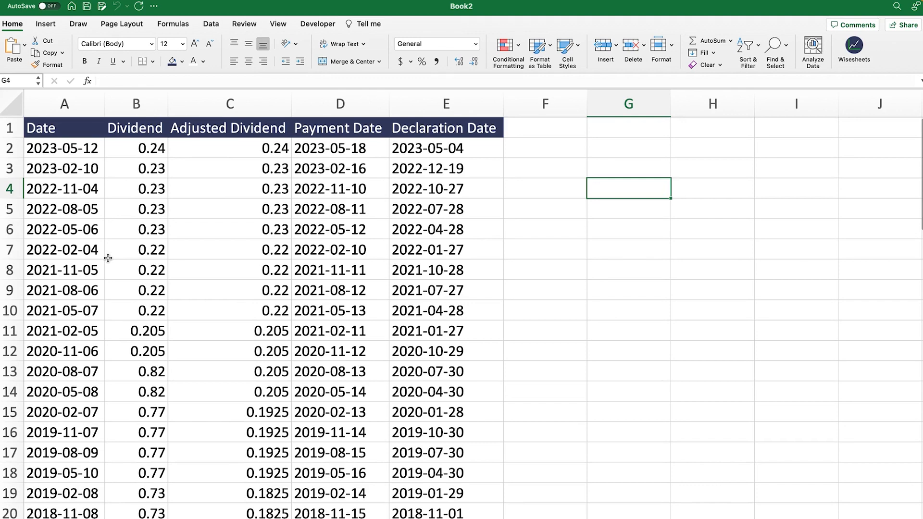
{"action": "left_click", "coordinate": [145, 133]}
{"action": "left_click", "coordinate": [218, 128]}
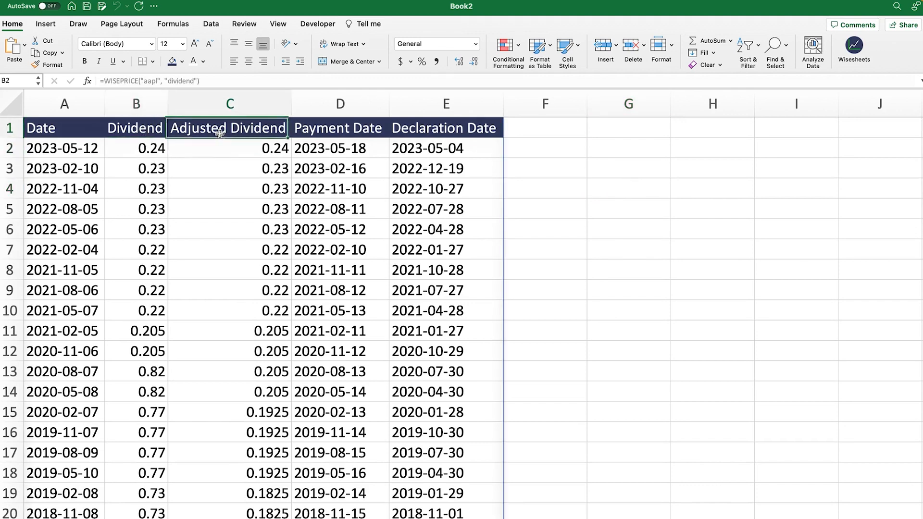
{"action": "left_click", "coordinate": [58, 130]}
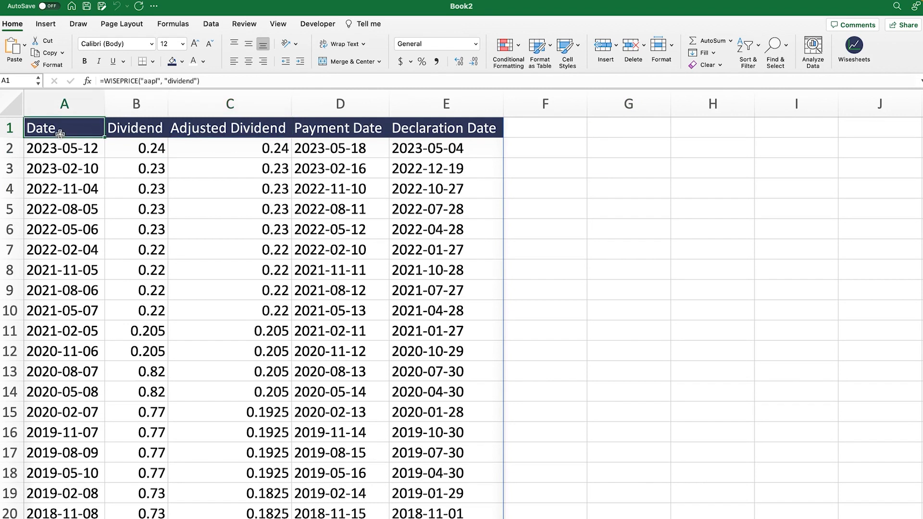
{"action": "left_click", "coordinate": [358, 129]}
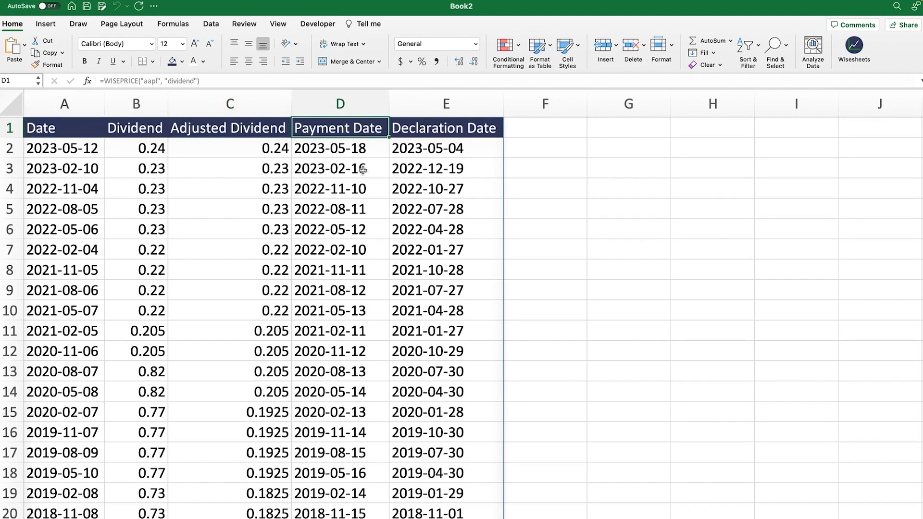
{"action": "left_click", "coordinate": [441, 133]}
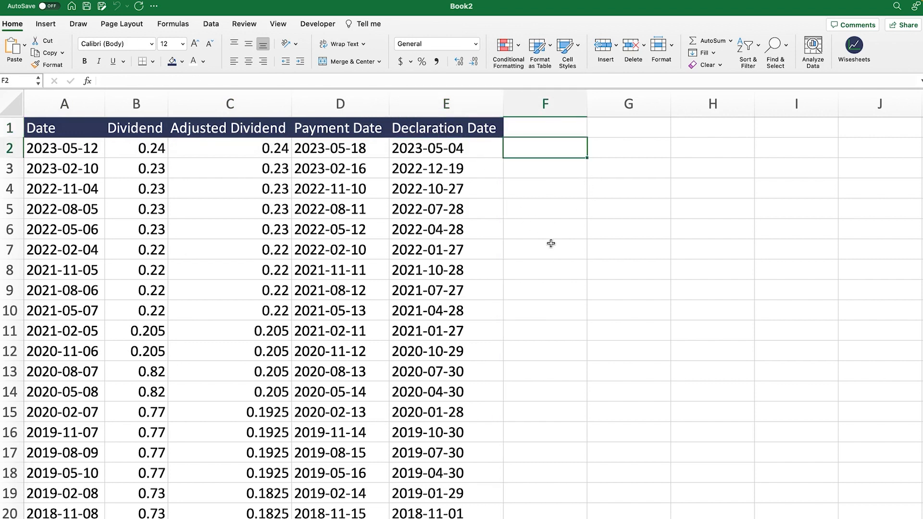
Enter =SUM(B2:B7) in cell F2 and format the result as a dollar amount in Accounting format
{"action": "type", "text": "=sum"}
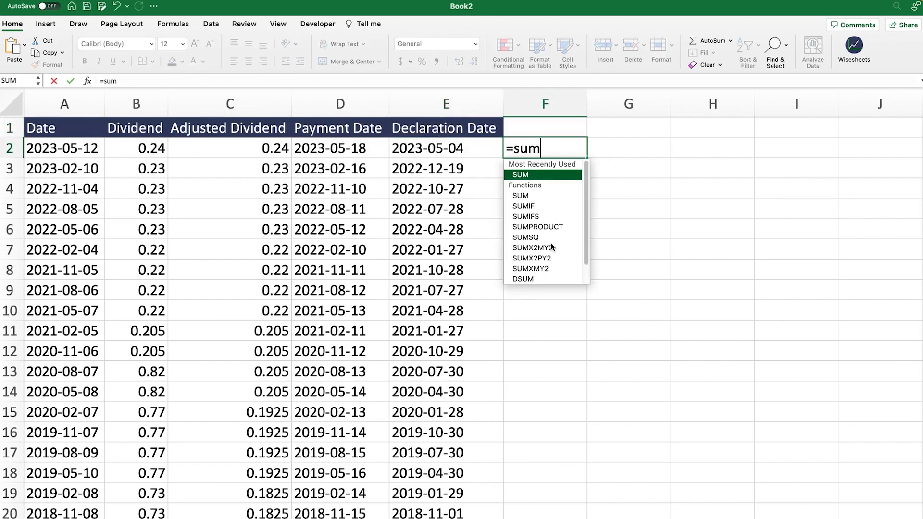
{"action": "key", "text": "Tab"}
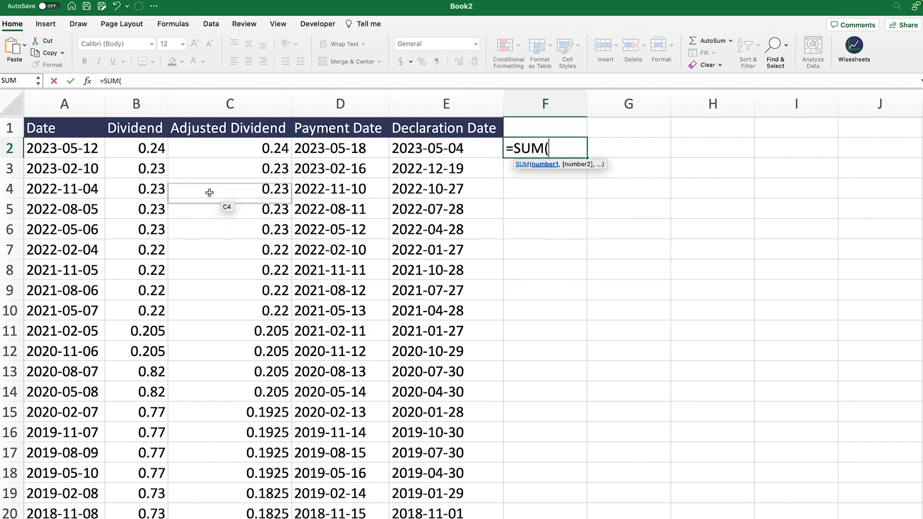
{"action": "left_click_drag", "start_coordinate": [151, 146], "coordinate": [142, 248]}
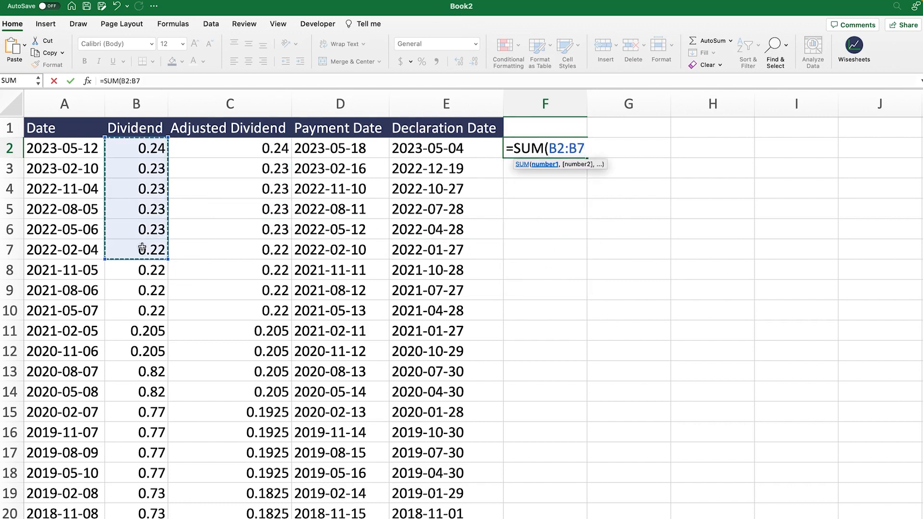
{"action": "type", "text": ")"}
{"action": "key", "text": "Return"}
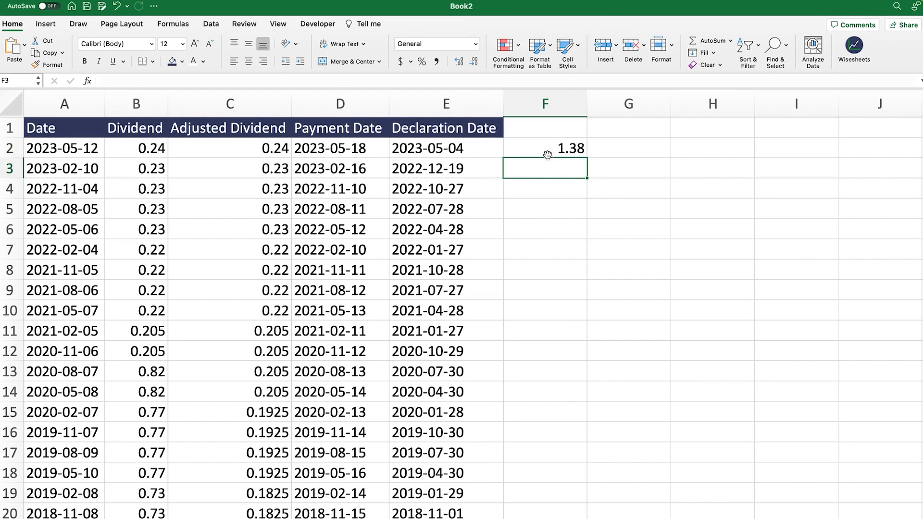
{"action": "left_click", "coordinate": [544, 150]}
{"action": "left_click", "coordinate": [400, 62]}
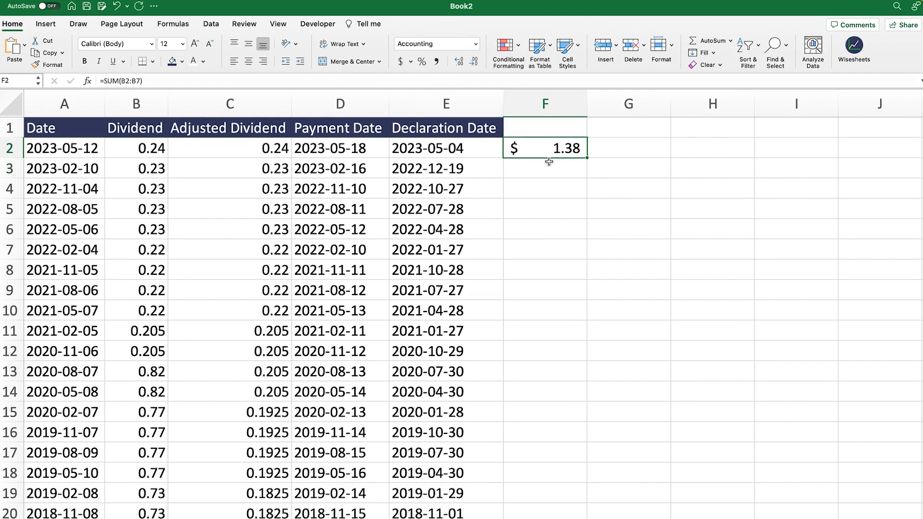
Clear the dividend sum from cell F2
{"action": "key", "text": "Delete"}
{"action": "left_click", "coordinate": [627, 243]}
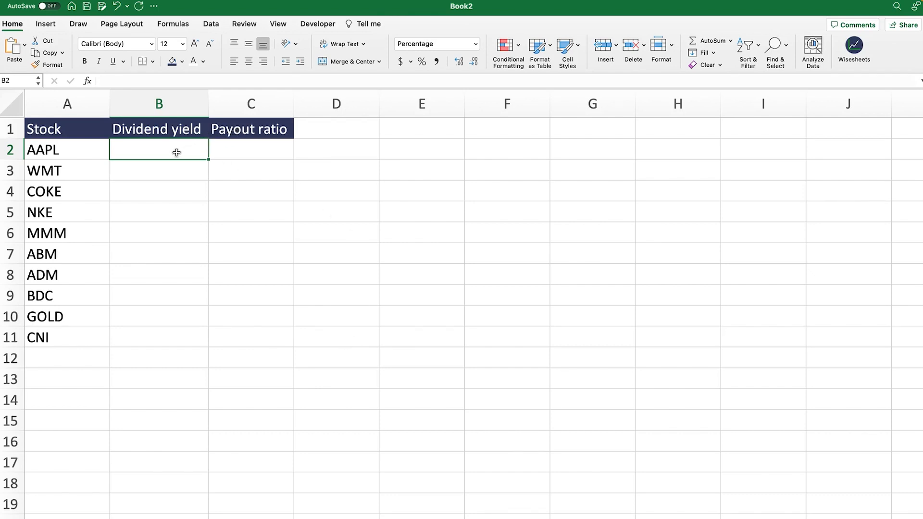
Start a WISE formula in B2 with A2 as the symbol and the locked header range $B$1:$C$1 as the parameters
{"action": "type", "text": "=wise"}
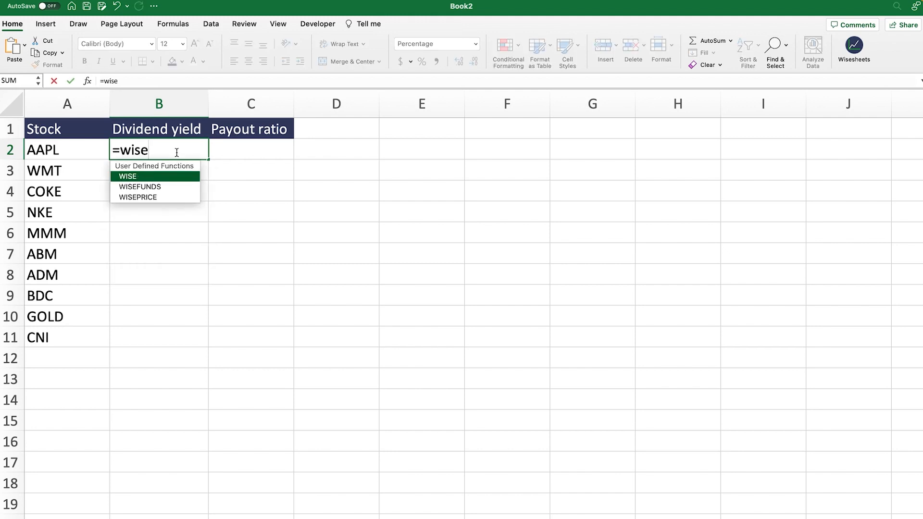
{"action": "key", "text": "Tab"}
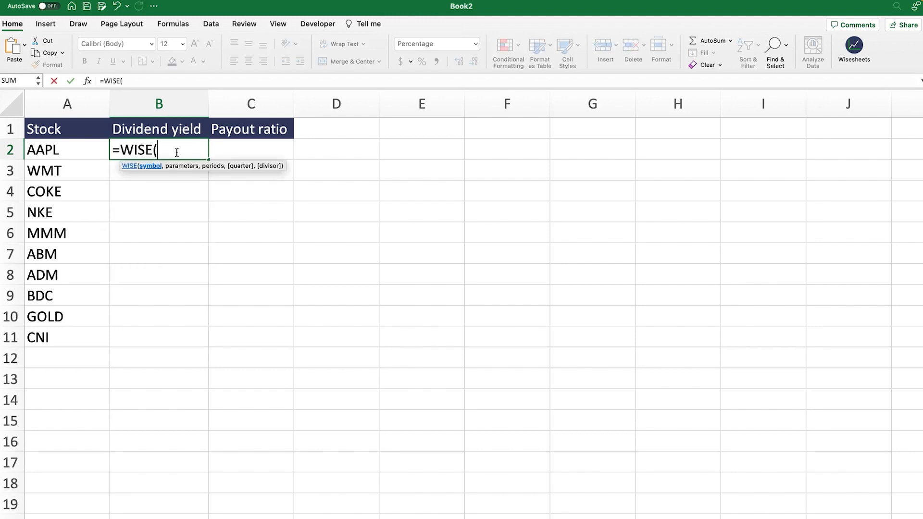
{"action": "left_click", "coordinate": [77, 148]}
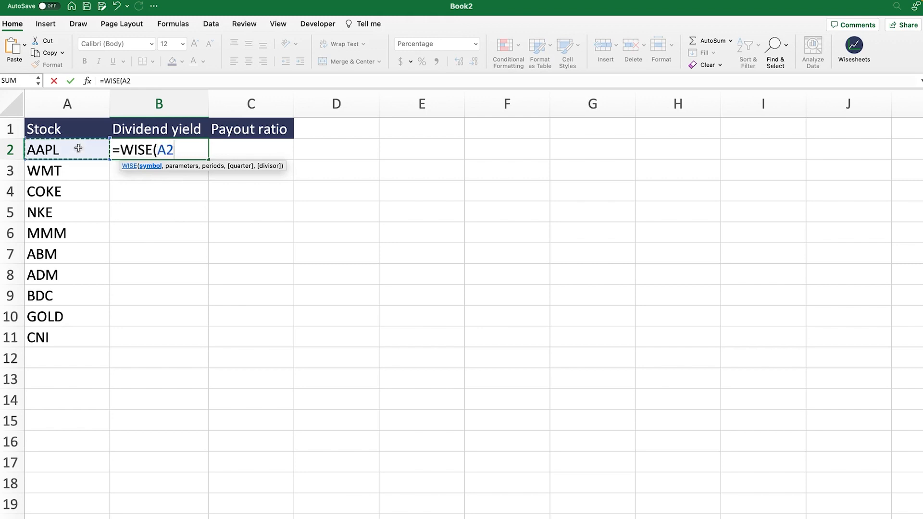
{"action": "type", "text": ","}
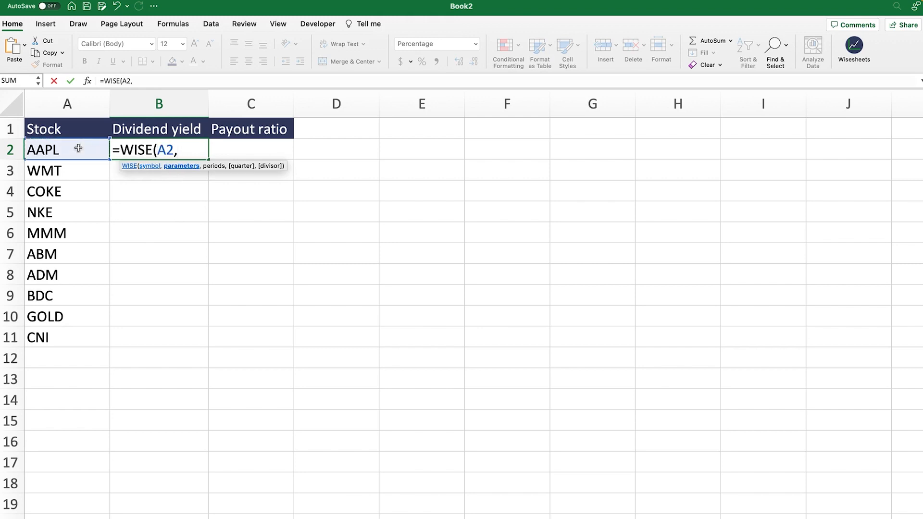
{"action": "left_click_drag", "start_coordinate": [157, 123], "coordinate": [273, 122]}
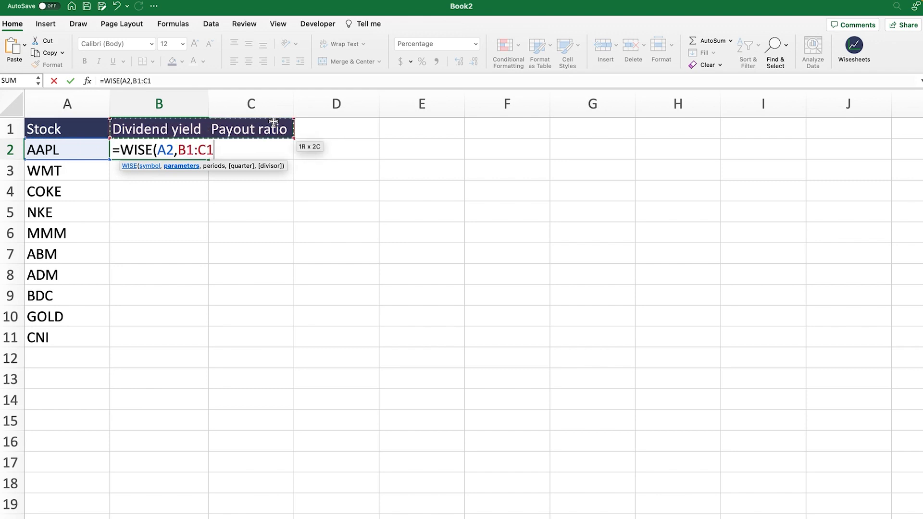
{"action": "left_click", "coordinate": [136, 81]}
{"action": "key", "text": "F4"}
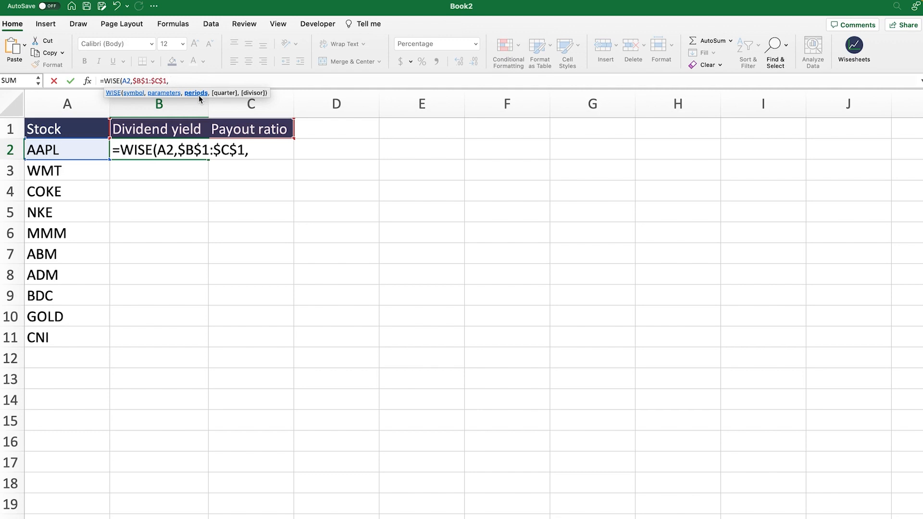
Complete the B2 formula with the trailing-twelve-months period as =WISE(A2,$B$1:$C$1, "ttm")
{"action": "type", "text": "\""}
{"action": "key", "text": "BackSpace"}
{"action": "type", "text": "2022"}
{"action": "key", "text": "BackSpace"}
{"action": "key", "text": "BackSpace"}
{"action": "key", "text": "BackSpace"}
{"action": "key", "text": "BackSpace"}
{"action": "type", "text": "\"ttm\")"}
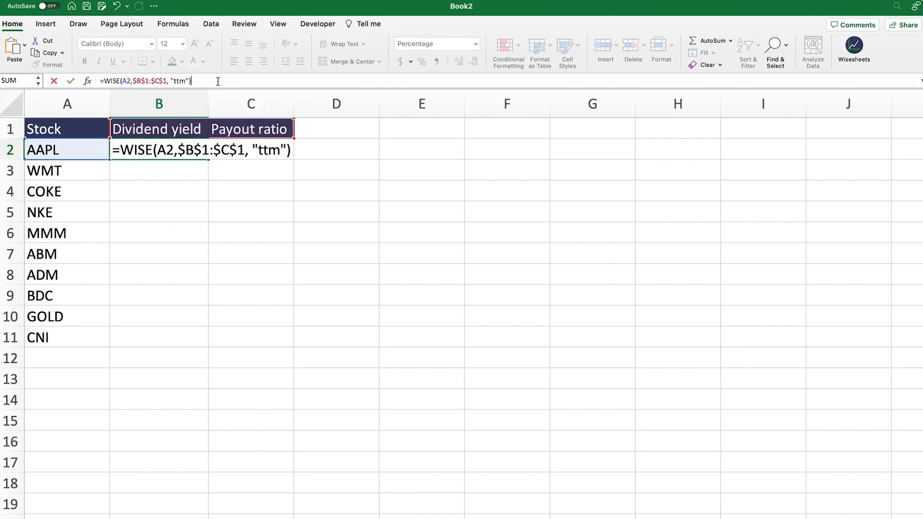
{"action": "key", "text": "Return"}
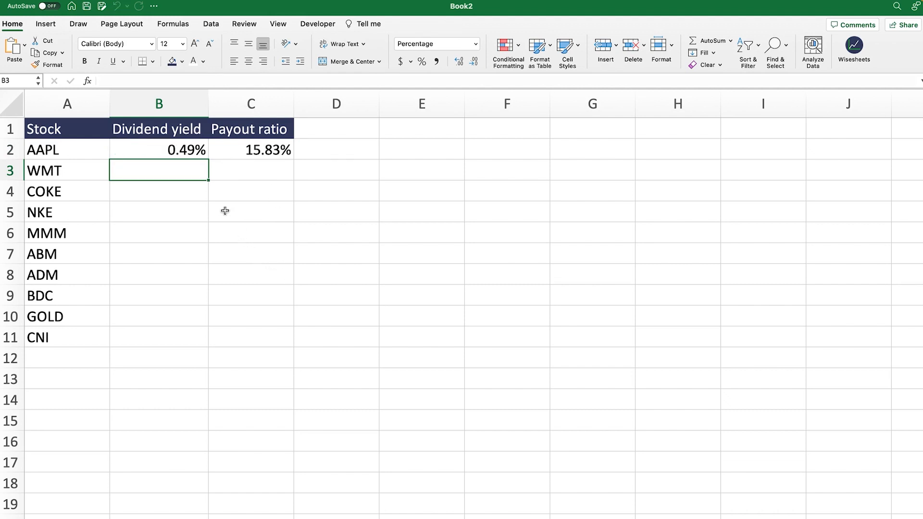
Fill the WISE formula from B2 down to row 11 for all the listed tickers
{"action": "left_click", "coordinate": [161, 149]}
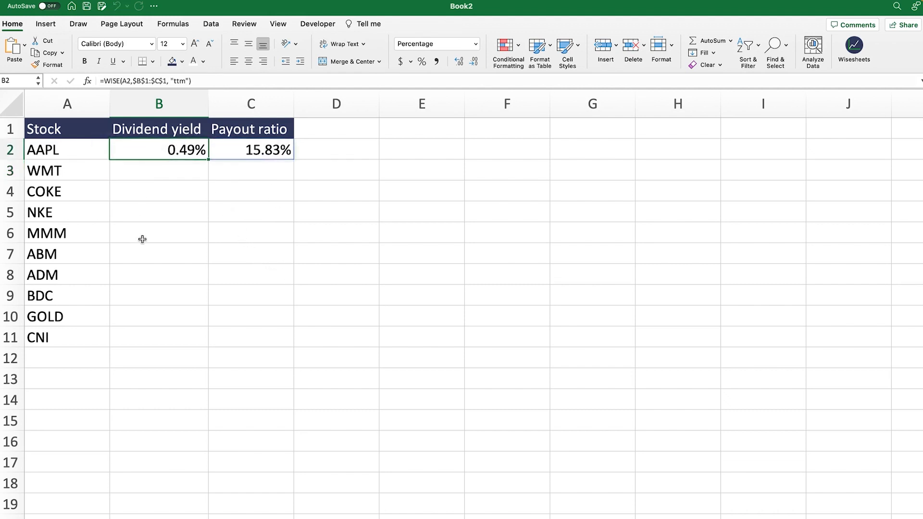
{"action": "left_click_drag", "start_coordinate": [207, 160], "coordinate": [147, 384]}
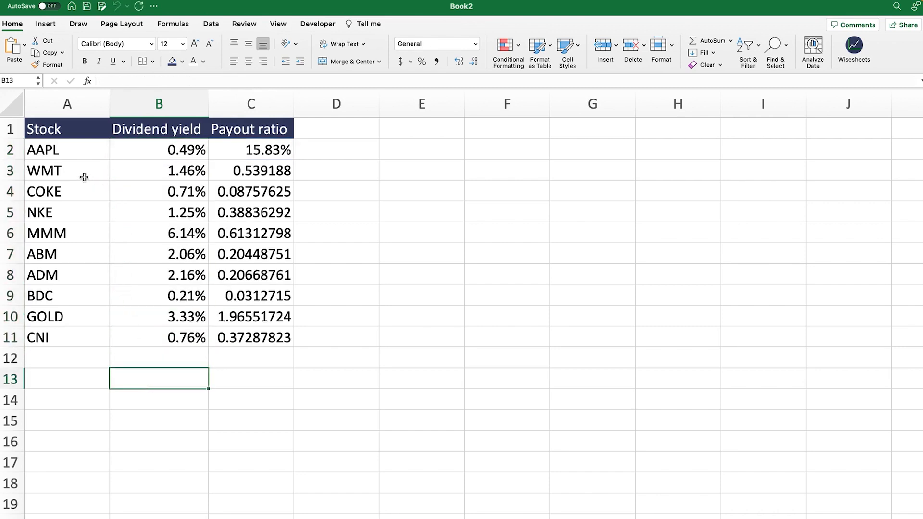
{"action": "left_click_drag", "start_coordinate": [68, 152], "coordinate": [72, 449]}
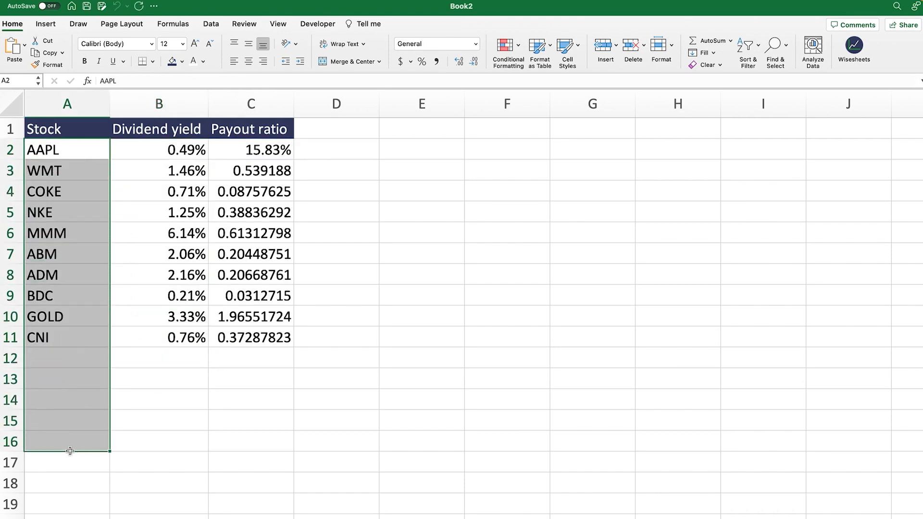
{"action": "scroll", "coordinate": [72, 442], "scroll_direction": "down", "scroll_amount": 4}
{"action": "scroll", "coordinate": [72, 442], "scroll_direction": "up", "scroll_amount": 4}
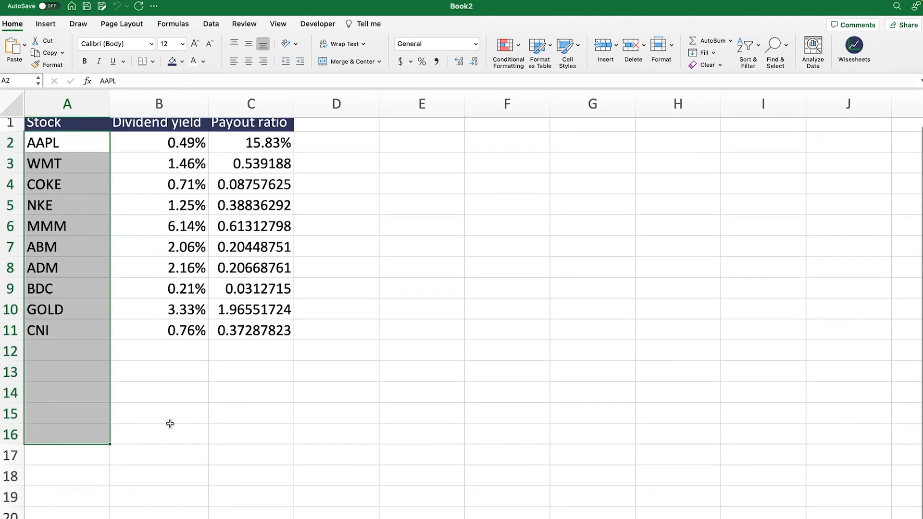
Open the Wisesheets add-in and refresh the dividend yield and payout ratio data
{"action": "left_click", "coordinate": [179, 151]}
{"action": "left_click_drag", "start_coordinate": [180, 151], "coordinate": [284, 350]}
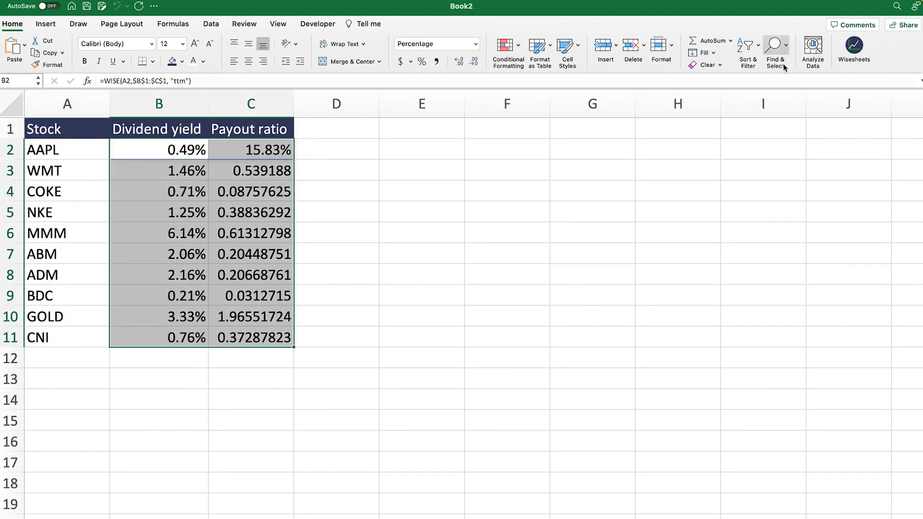
{"action": "left_click", "coordinate": [853, 47]}
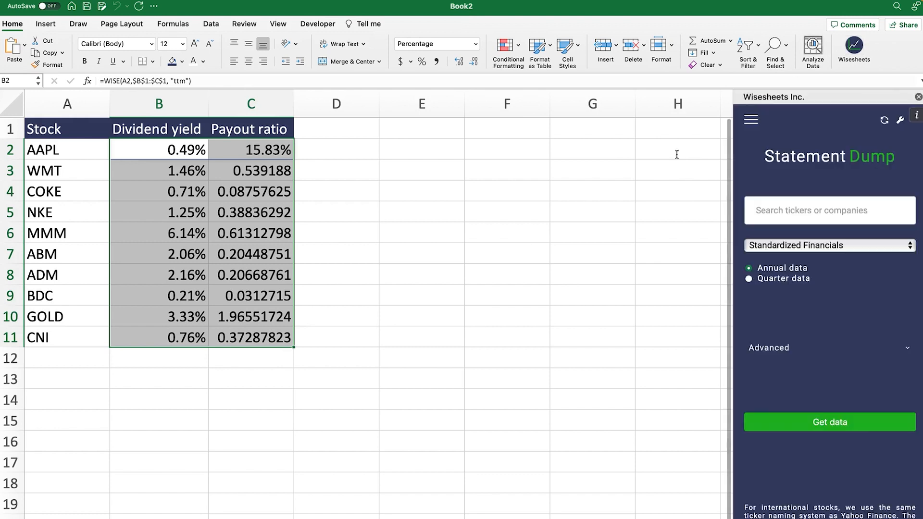
{"action": "left_click", "coordinate": [512, 242]}
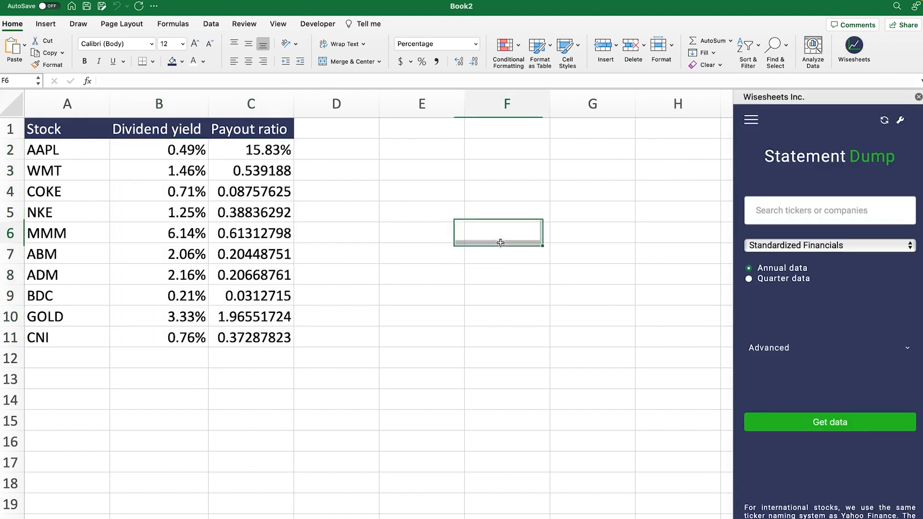
{"action": "left_click", "coordinate": [884, 120]}
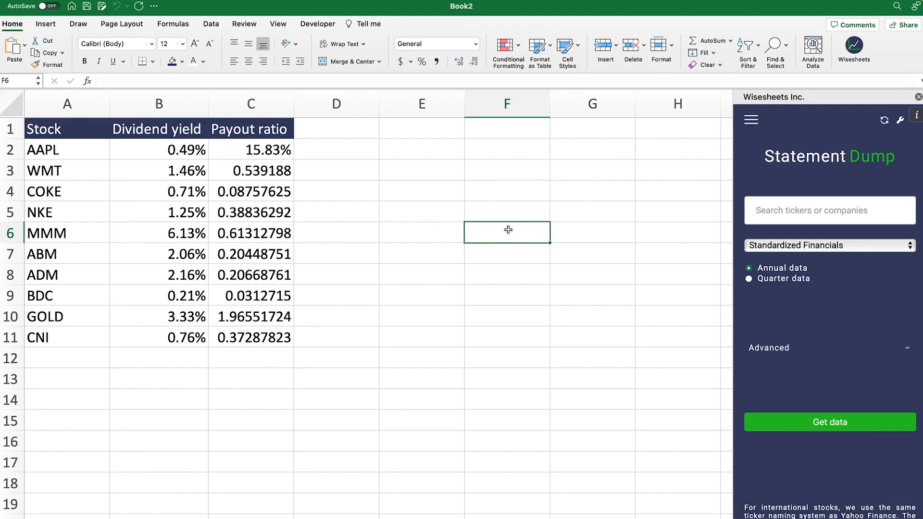
Format the range B2:C11 as percentages with two decimal places
{"action": "left_click_drag", "start_coordinate": [177, 153], "coordinate": [260, 339]}
{"action": "left_click", "coordinate": [421, 61]}
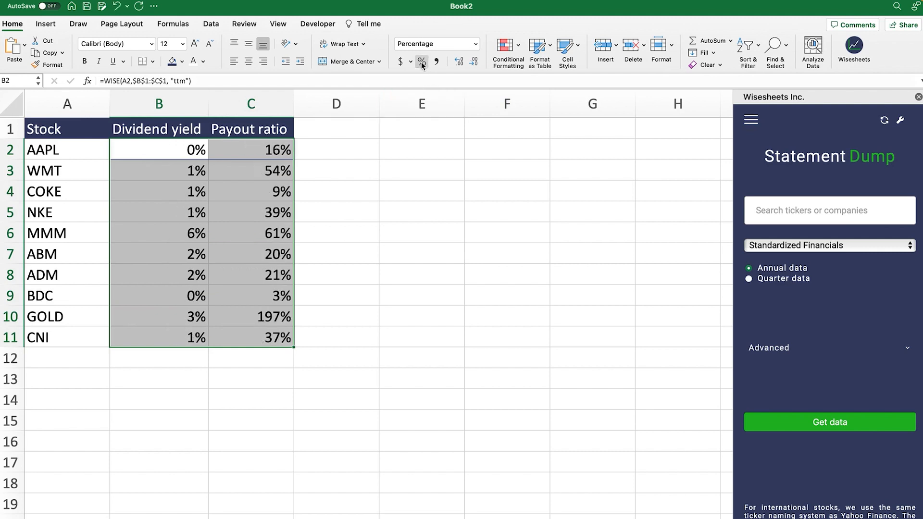
{"action": "left_click", "coordinate": [458, 61]}
{"action": "left_click", "coordinate": [458, 61]}
{"action": "left_click", "coordinate": [427, 212]}
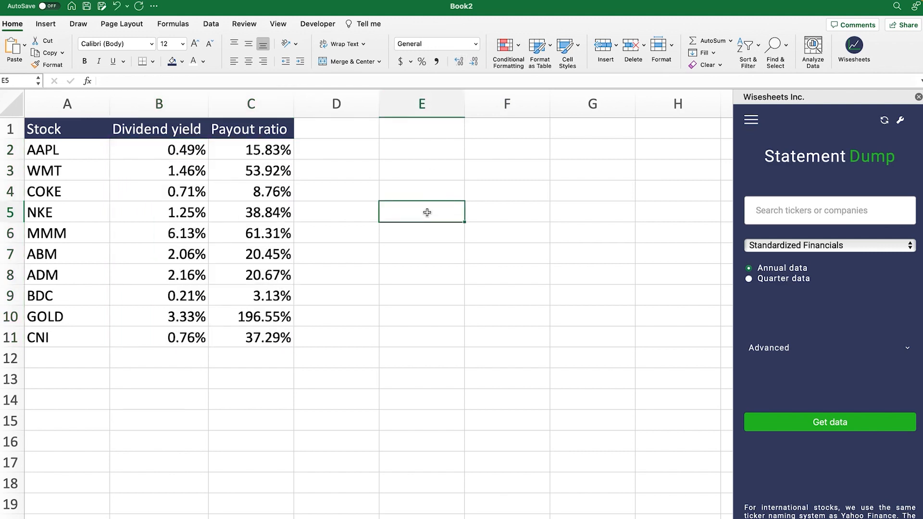
Open the Screener of the Wisesheets add-in
{"action": "left_click_drag", "start_coordinate": [52, 153], "coordinate": [59, 442]}
{"action": "left_click", "coordinate": [751, 120]}
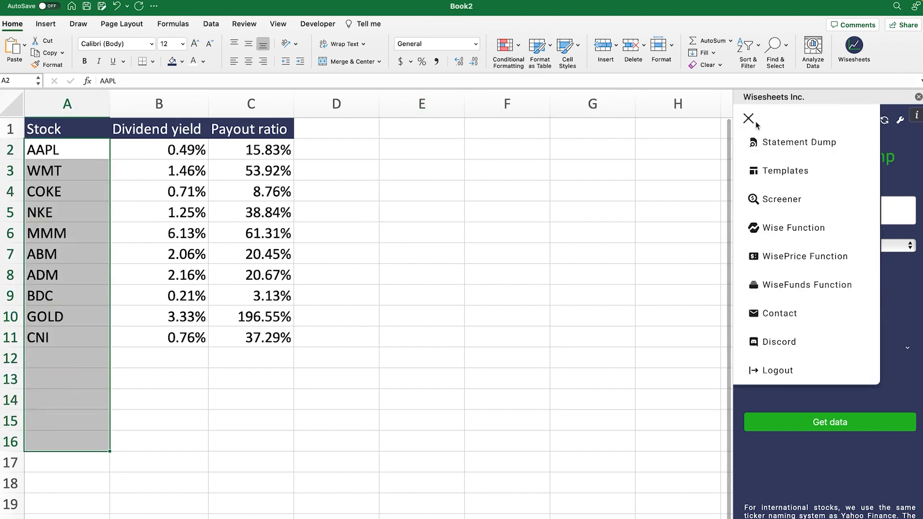
{"action": "left_click", "coordinate": [772, 202]}
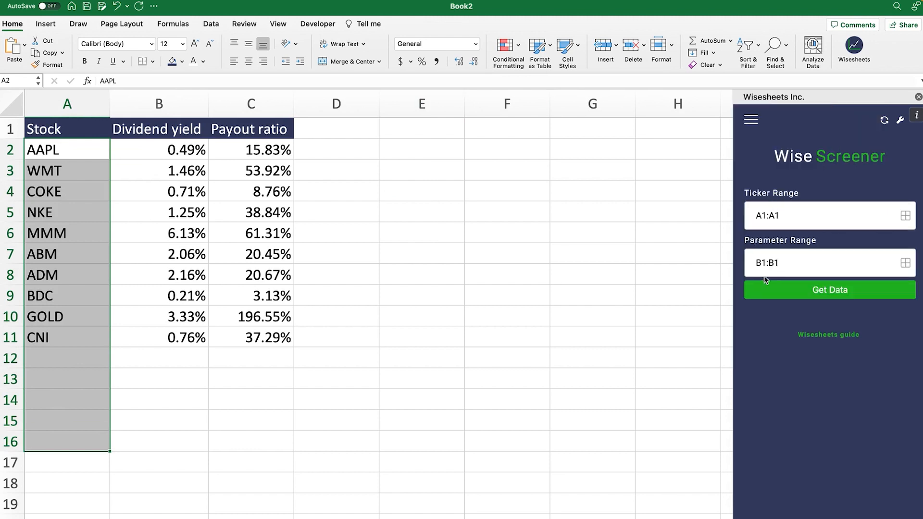
Clear the dividend yield and payout ratio formulas from B2:C11
{"action": "left_click", "coordinate": [511, 313]}
{"action": "left_click_drag", "start_coordinate": [153, 144], "coordinate": [270, 332]}
{"action": "key", "text": "Delete"}
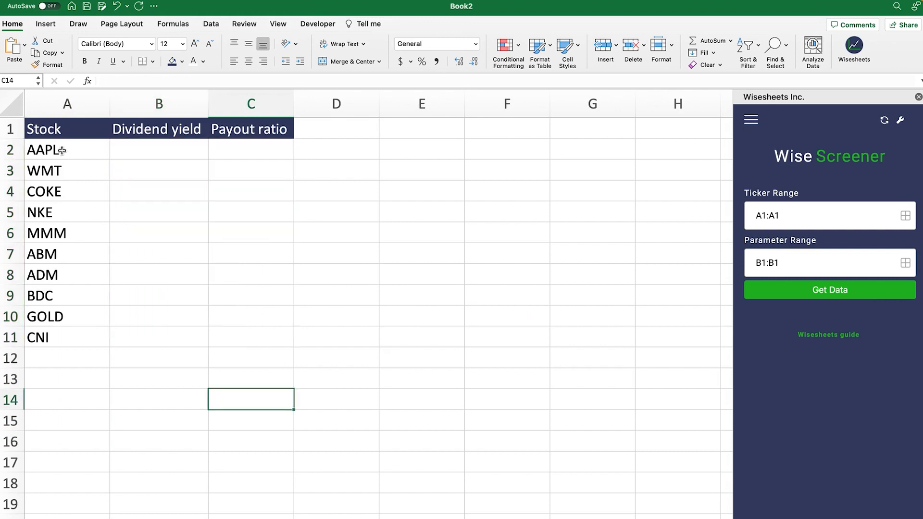
Set the screener's ticker range to A2:A11 and its parameter range to B1:C1
{"action": "left_click_drag", "start_coordinate": [62, 148], "coordinate": [57, 331]}
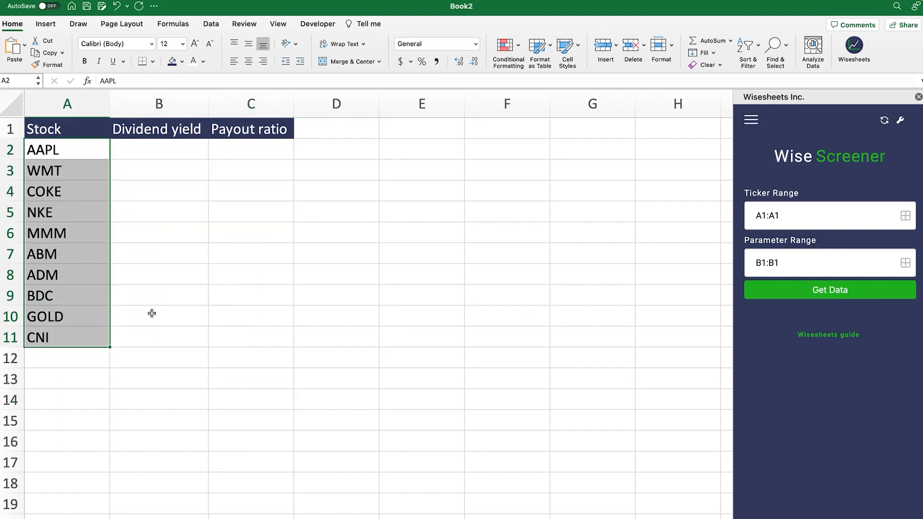
{"action": "left_click", "coordinate": [904, 216]}
{"action": "left_click_drag", "start_coordinate": [169, 133], "coordinate": [232, 131]}
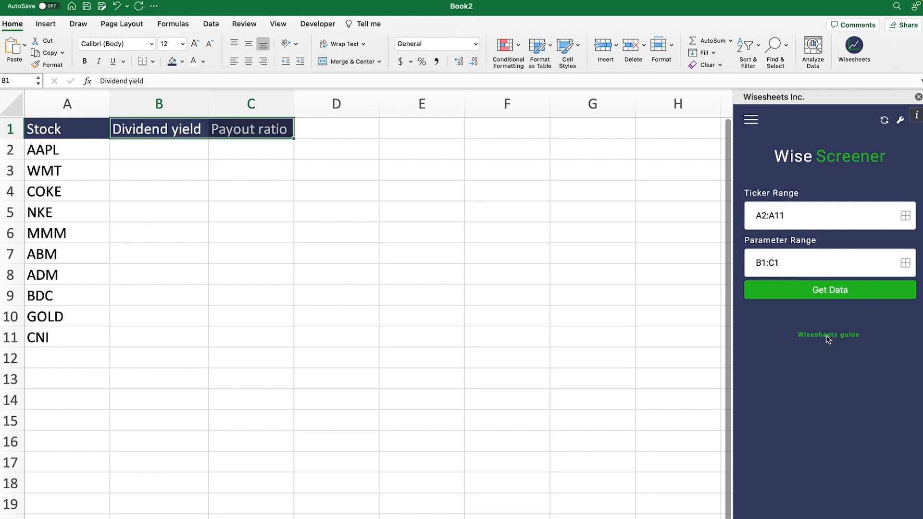
{"action": "left_click", "coordinate": [238, 270]}
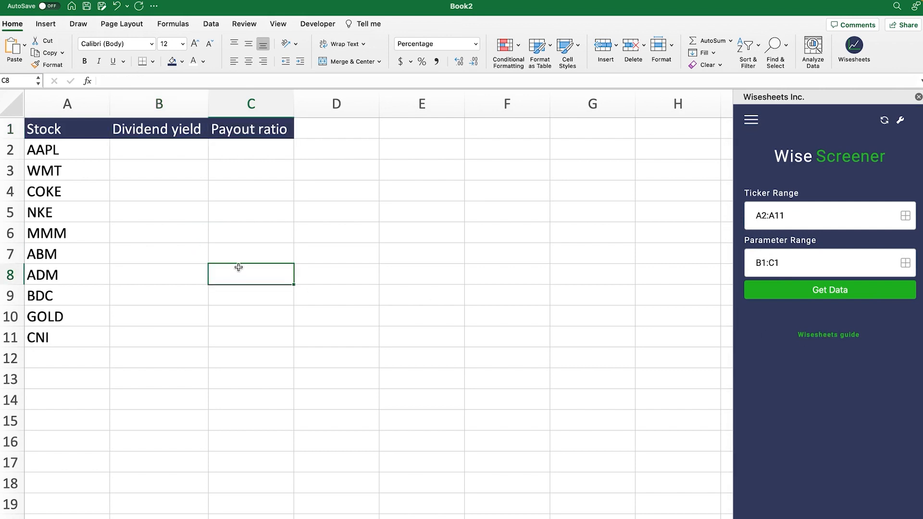
Change the header in B1 to "Dividend yield ttm" and widen column B to fit it
{"action": "left_click", "coordinate": [160, 126]}
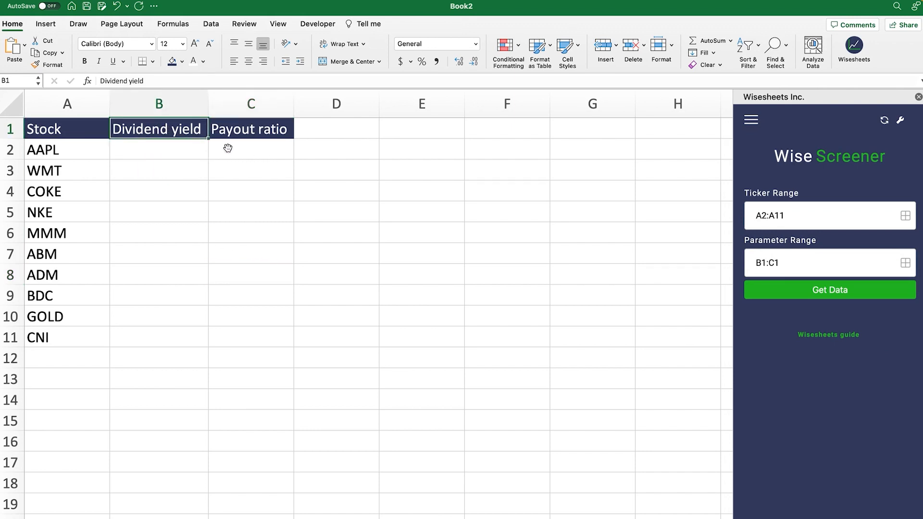
{"action": "left_click", "coordinate": [164, 79]}
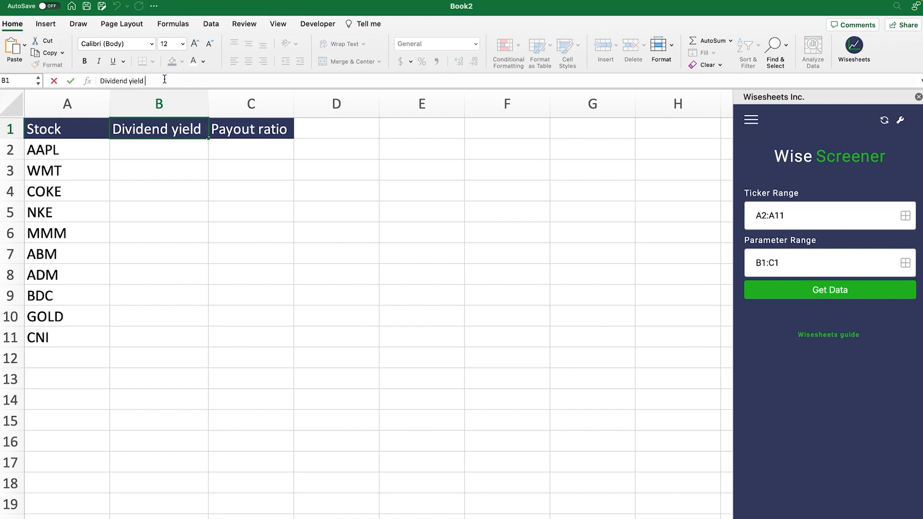
{"action": "type", "text": "ttm"}
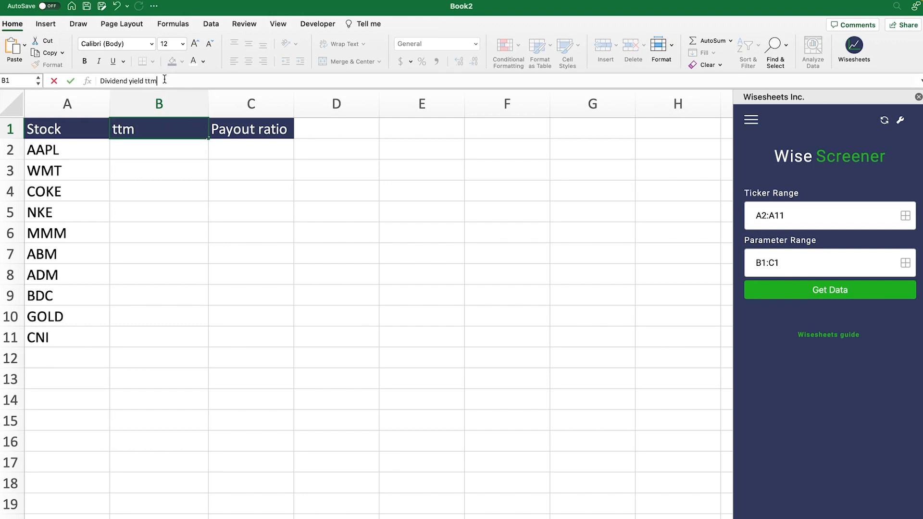
{"action": "key", "text": "Return"}
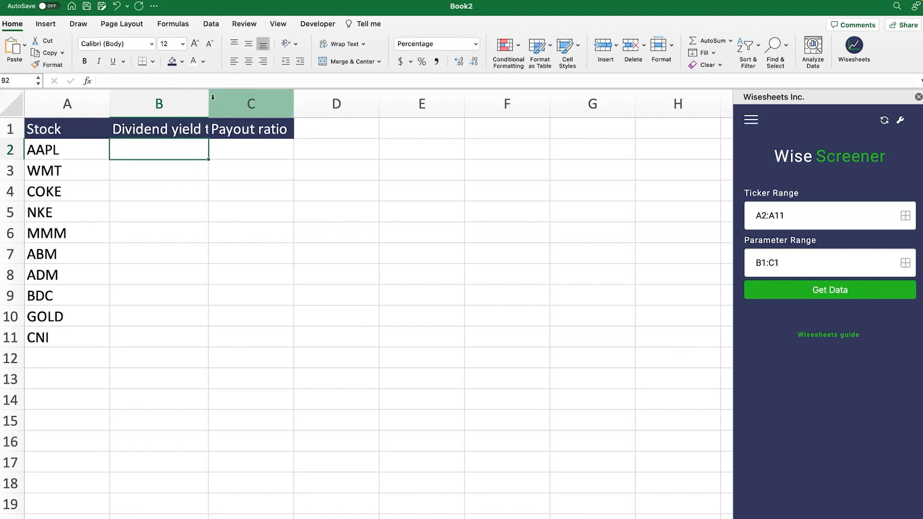
{"action": "left_click_drag", "start_coordinate": [209, 97], "coordinate": [236, 97]}
Change the header in C1 to "Payout ratio ttm" and fit column C to its width
{"action": "left_click", "coordinate": [273, 126]}
{"action": "left_click", "coordinate": [198, 81]}
{"action": "type", "text": "t"}
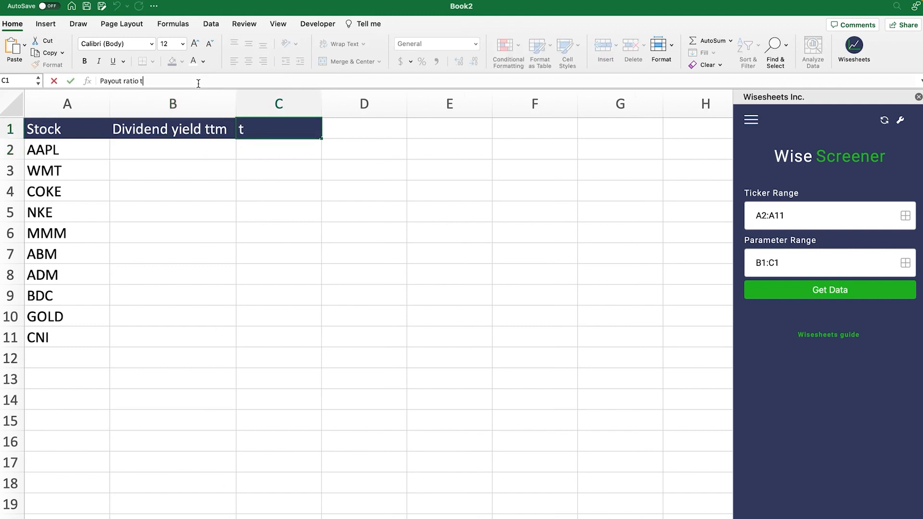
{"action": "type", "text": "tm"}
{"action": "key", "text": "Return"}
{"action": "double_click", "coordinate": [322, 103]}
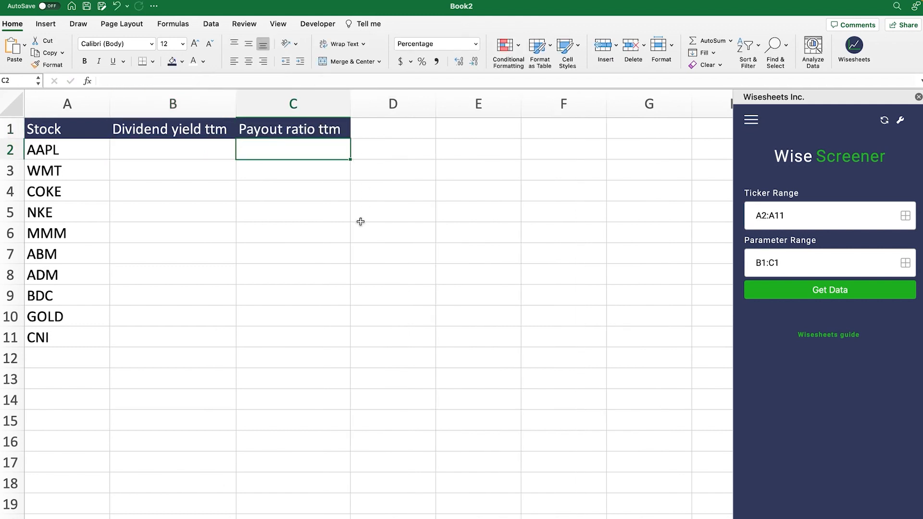
Get the screener data to fill the dividend yield and payout ratio columns for all tickers
{"action": "left_click", "coordinate": [178, 132]}
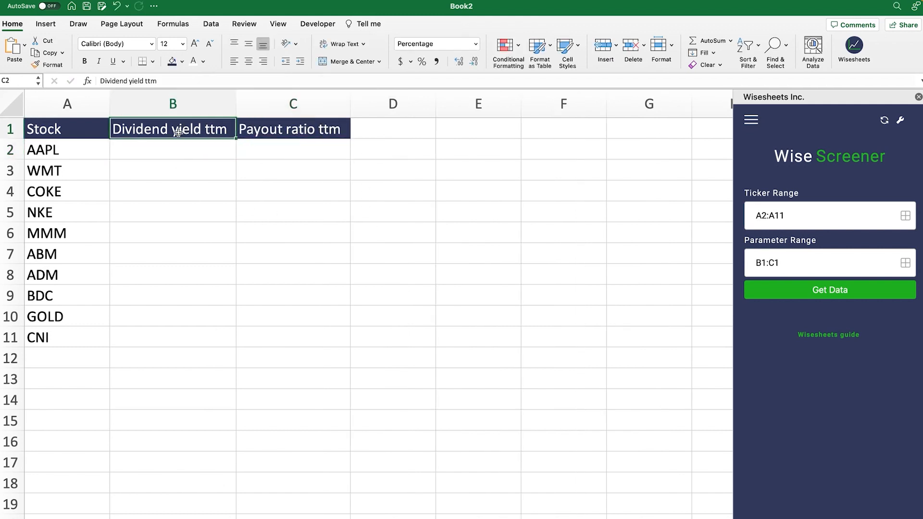
{"action": "left_click", "coordinate": [836, 294]}
{"action": "left_click", "coordinate": [277, 433]}
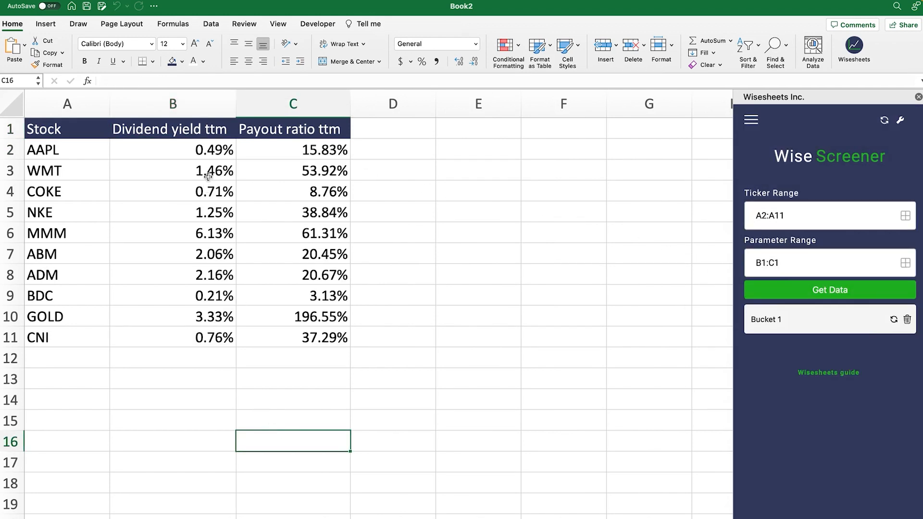
Inspect the contents of several dividend yield cells and review the retrieved table in A1:C11
{"action": "left_click", "coordinate": [207, 156]}
{"action": "left_click", "coordinate": [207, 198]}
{"action": "left_click", "coordinate": [211, 293]}
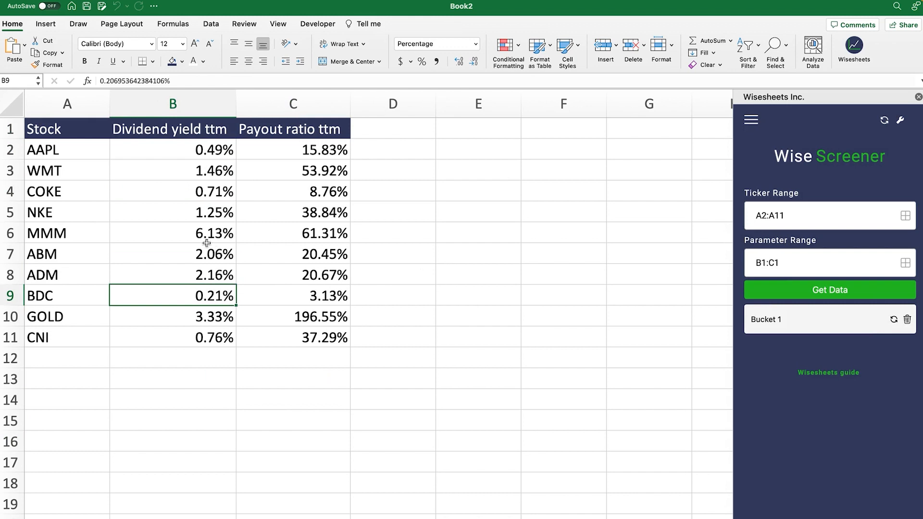
{"action": "left_click_drag", "start_coordinate": [57, 128], "coordinate": [293, 339]}
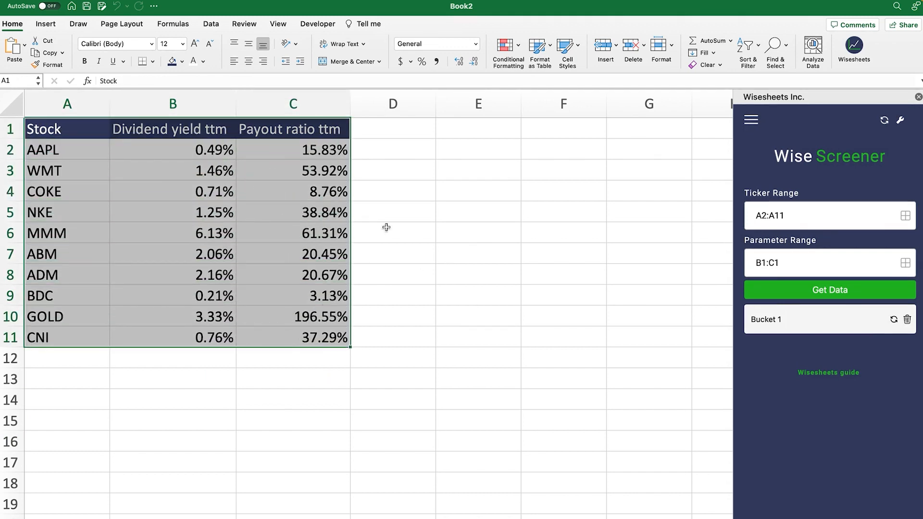
{"action": "left_click", "coordinate": [390, 144]}
{"action": "left_click", "coordinate": [384, 131]}
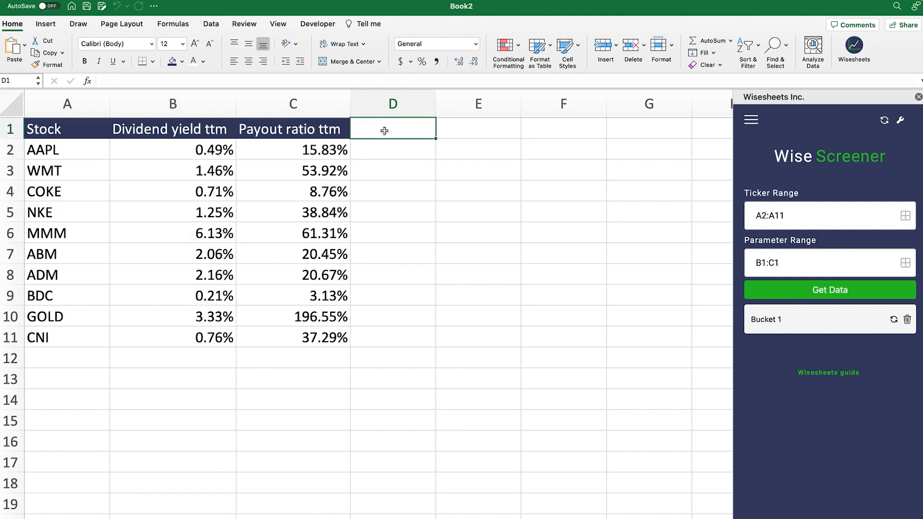
Add filter controls to the header row of the stock table in A1:C11
{"action": "left_click_drag", "start_coordinate": [418, 132], "coordinate": [659, 144]}
{"action": "left_click", "coordinate": [572, 262]}
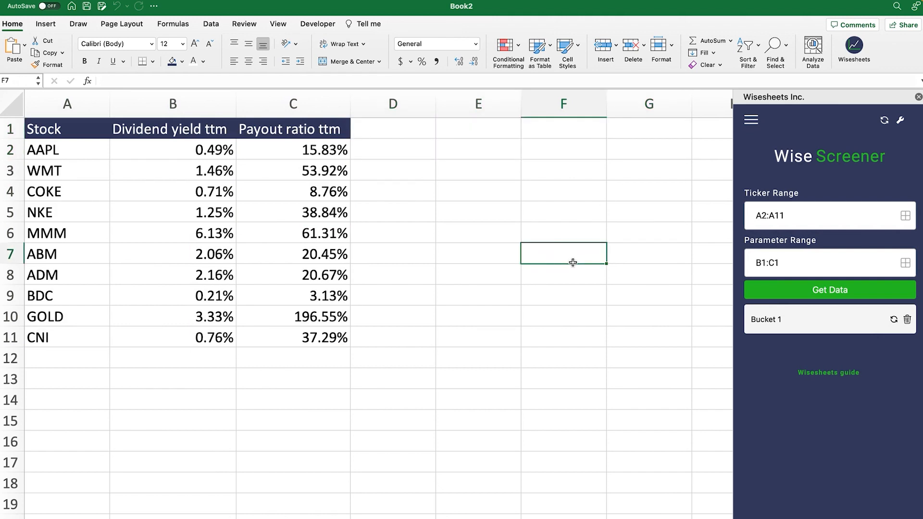
{"action": "left_click_drag", "start_coordinate": [49, 133], "coordinate": [310, 338]}
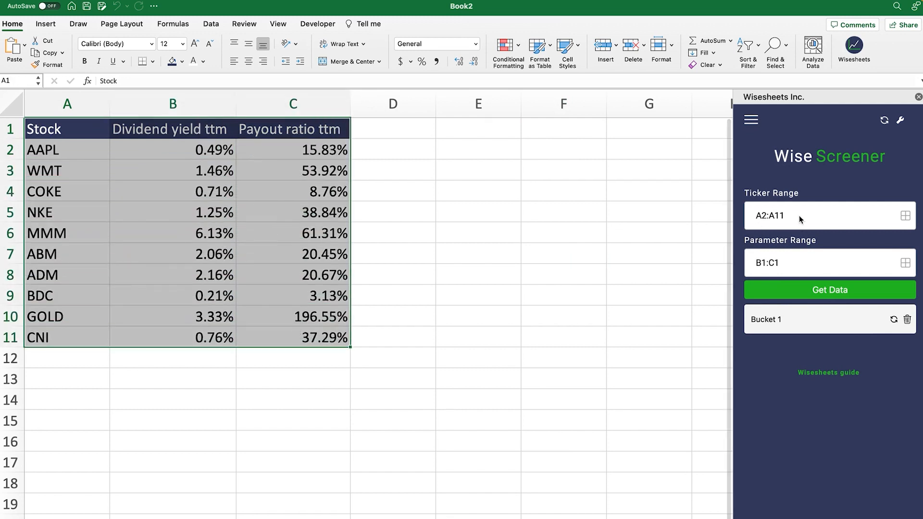
{"action": "left_click", "coordinate": [755, 52]}
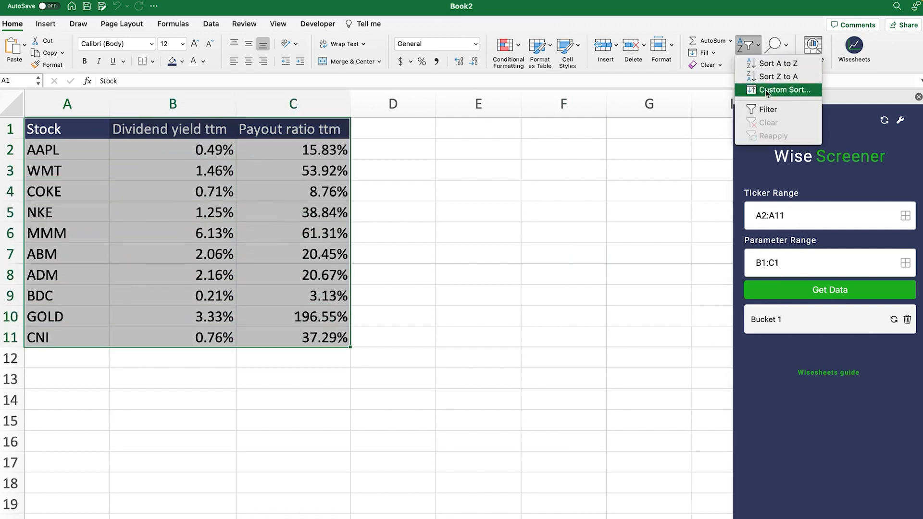
{"action": "left_click", "coordinate": [767, 109]}
{"action": "left_click", "coordinate": [509, 238]}
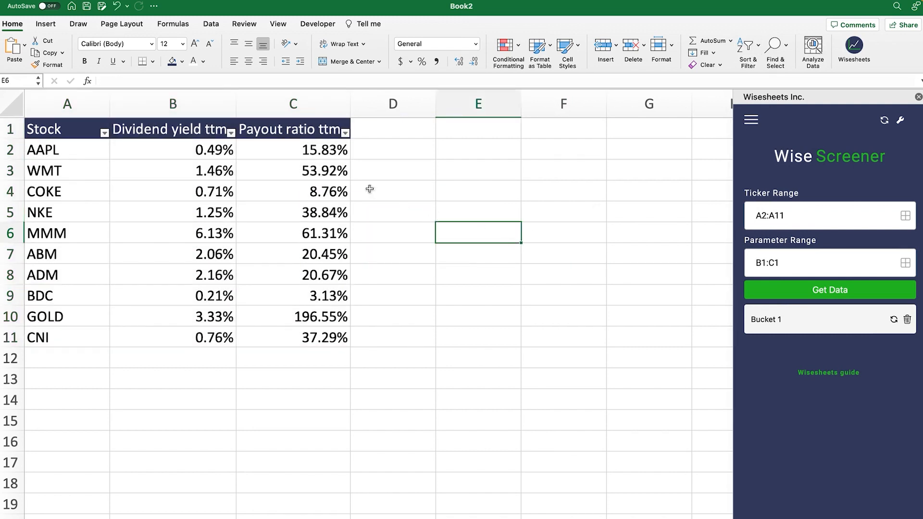
Widen columns B and C so their headers clear the filter arrows
{"action": "left_click", "coordinate": [210, 107]}
{"action": "left_click_drag", "start_coordinate": [212, 107], "coordinate": [389, 103]}
{"action": "left_click", "coordinate": [488, 184]}
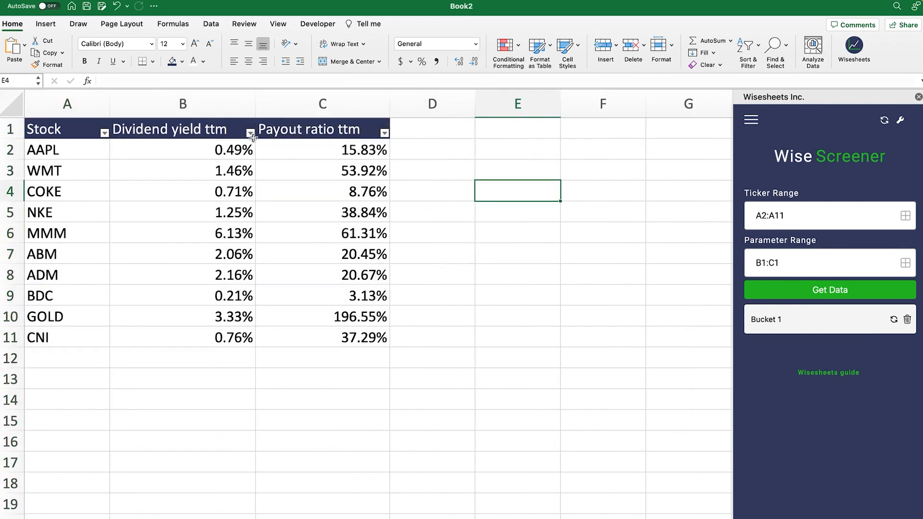
Sort the table by Dividend yield ttm, trying ascending order before settling on descending order
{"action": "left_click", "coordinate": [250, 132]}
{"action": "left_click", "coordinate": [293, 170]}
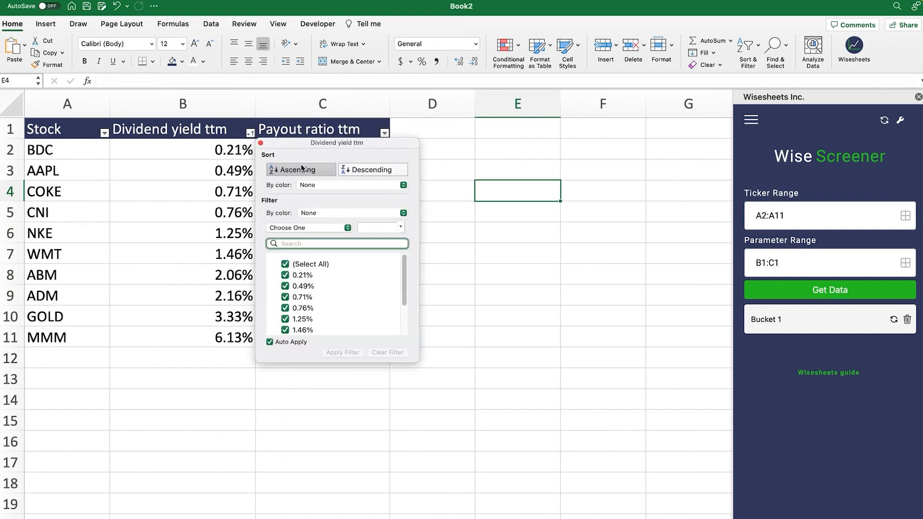
{"action": "left_click_drag", "start_coordinate": [310, 141], "coordinate": [480, 151]}
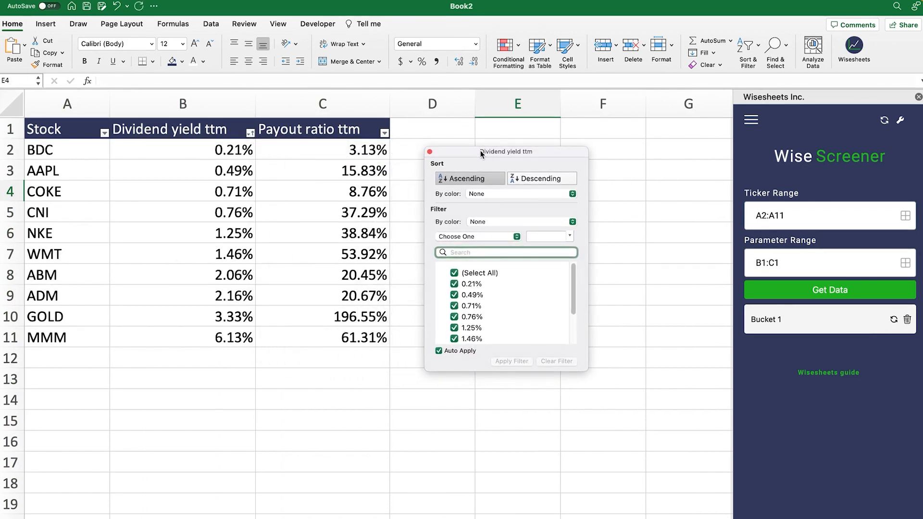
{"action": "left_click", "coordinate": [555, 179]}
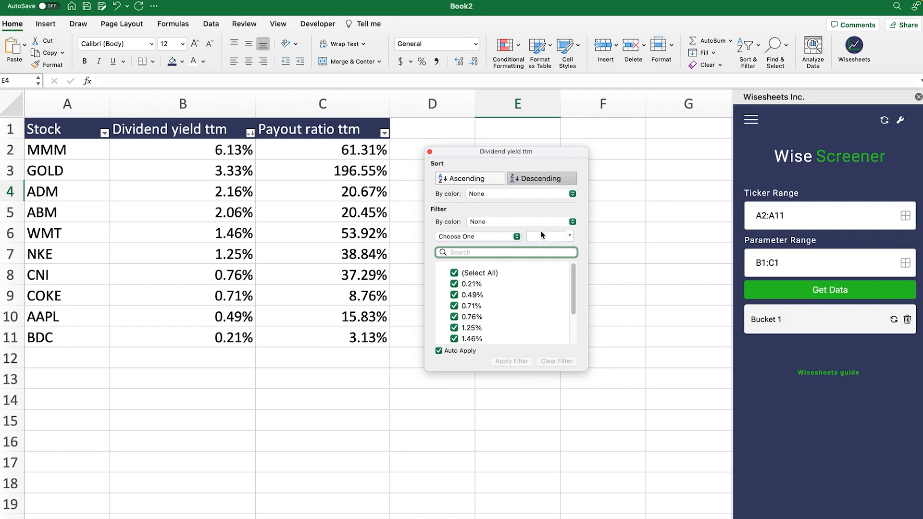
{"action": "left_click", "coordinate": [430, 152]}
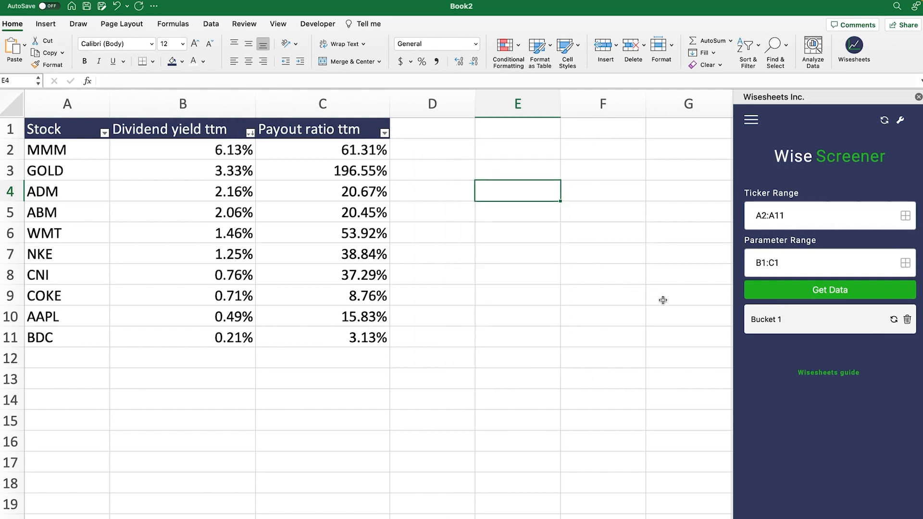
Refresh the live data of Bucket 1 and review the updated values in B2:C11
{"action": "left_click", "coordinate": [894, 320]}
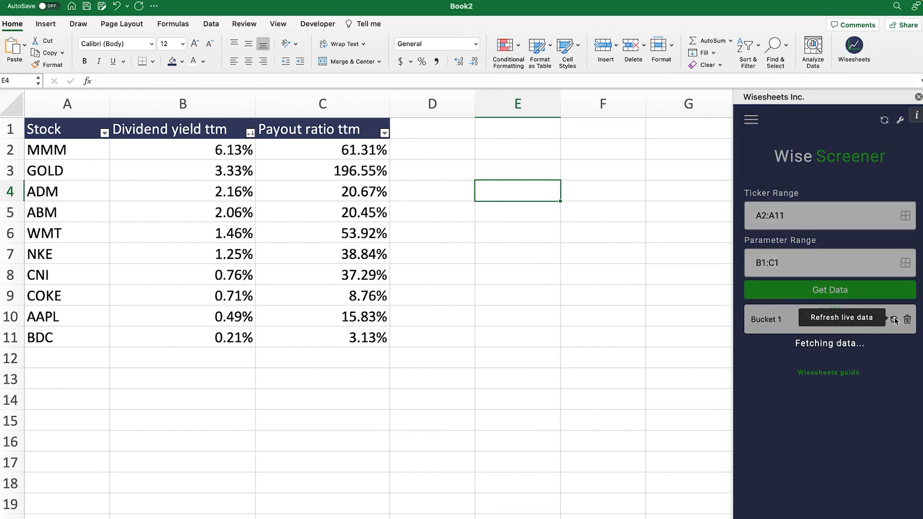
{"action": "left_click_drag", "start_coordinate": [215, 151], "coordinate": [336, 339]}
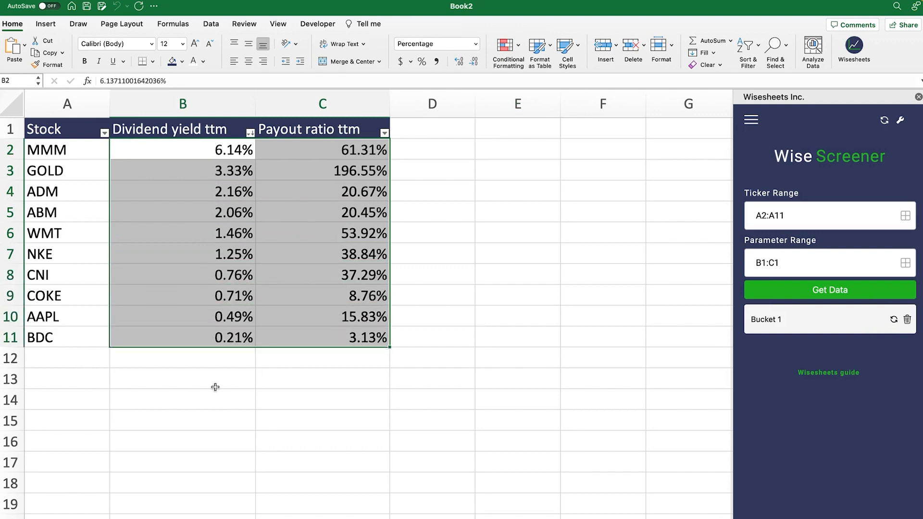
{"action": "left_click", "coordinate": [214, 386]}
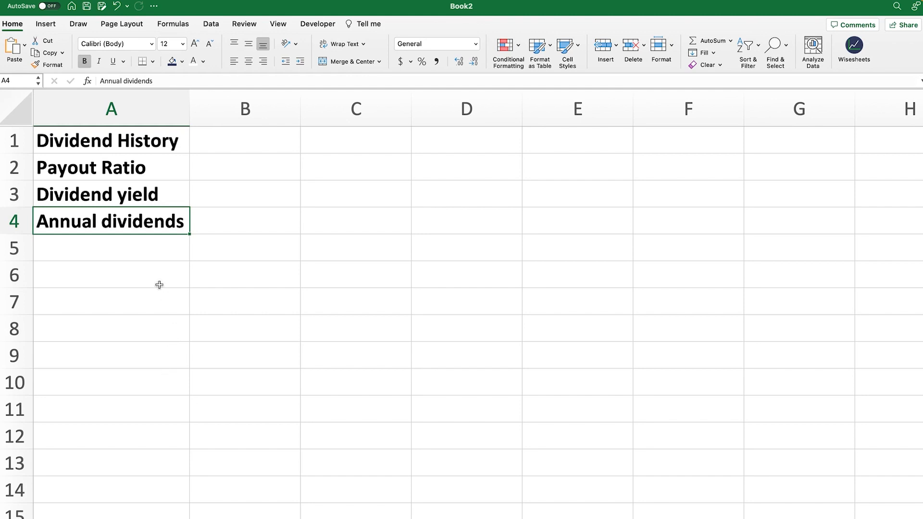
{"action": "left_click", "coordinate": [91, 248]}
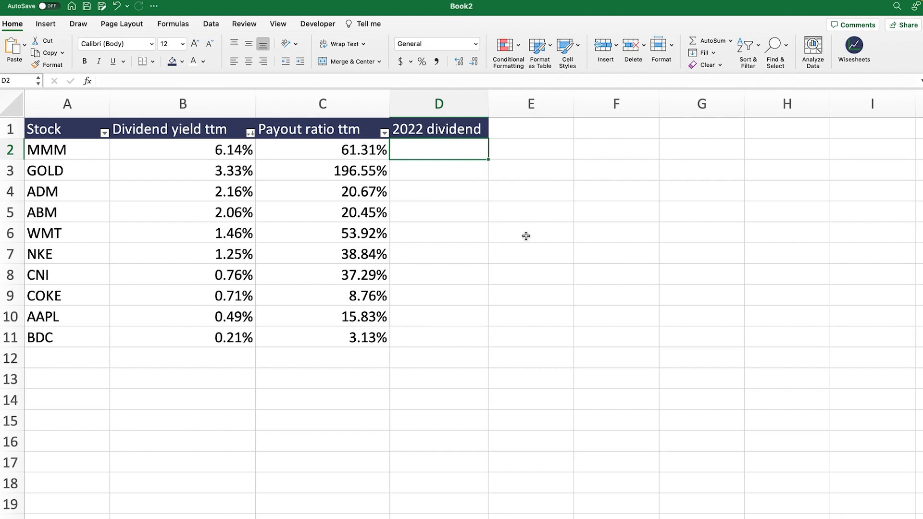
Enter the formula =WISE(A2,"dividend", 2022) in D2 under the 2022 dividend header
{"action": "type", "text": "wise"}
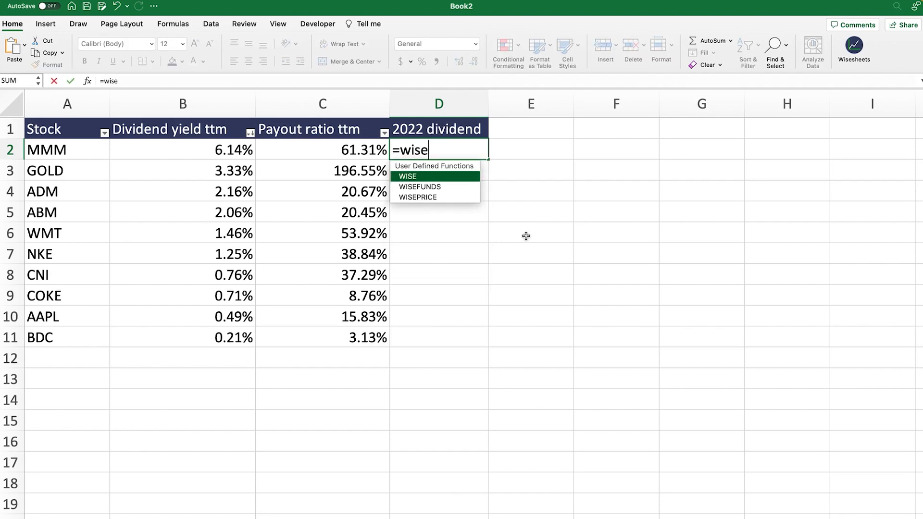
{"action": "key", "text": "Tab"}
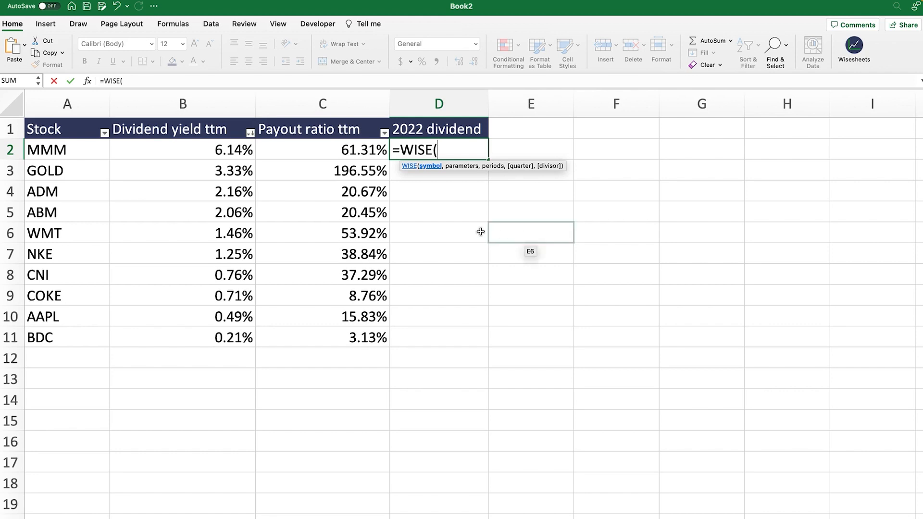
{"action": "left_click", "coordinate": [55, 151]}
{"action": "type", "text": ","}
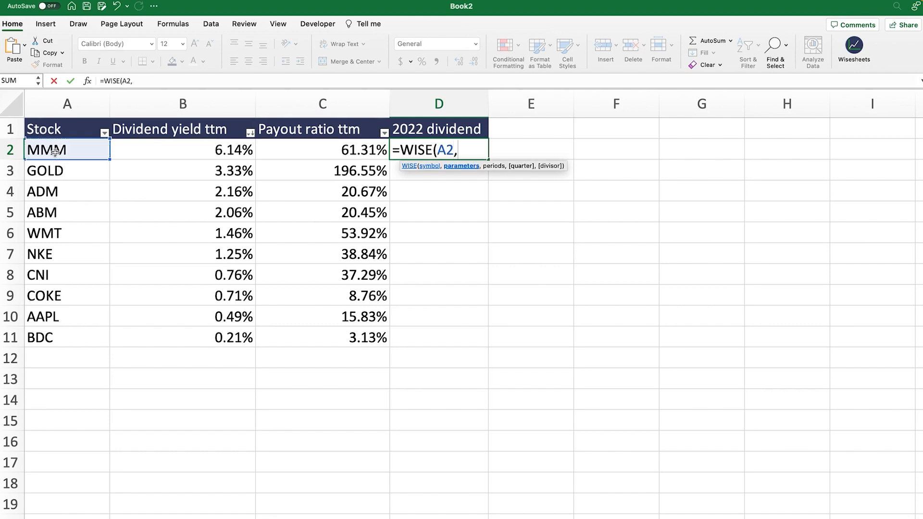
{"action": "type", "text": "\"dividend\","}
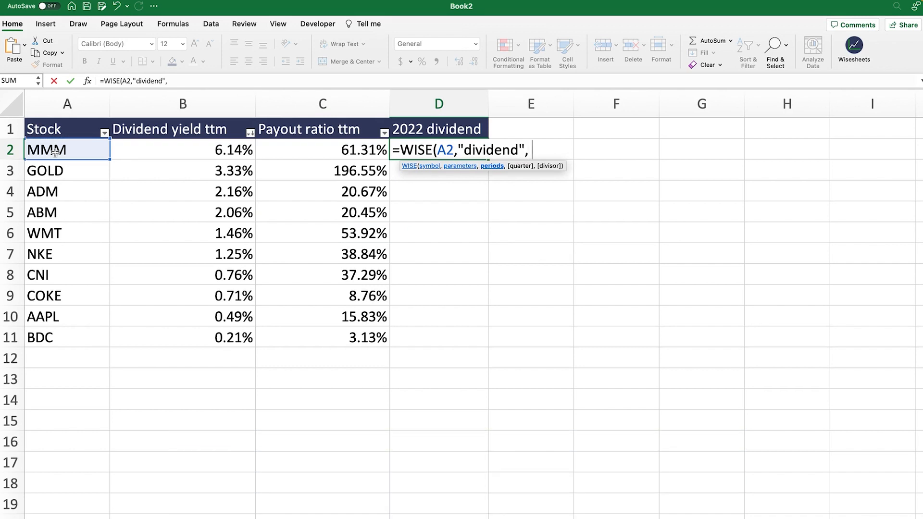
{"action": "type", "text": "2022)"}
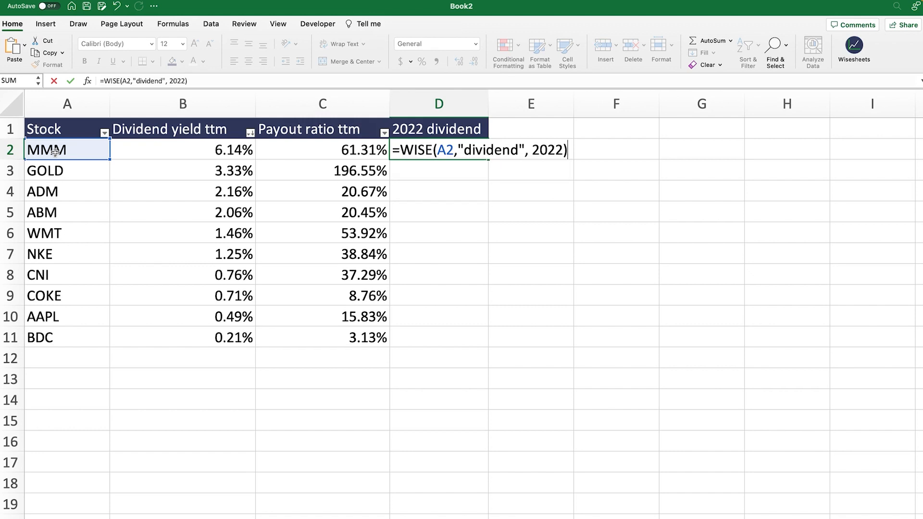
{"action": "key", "text": "Return"}
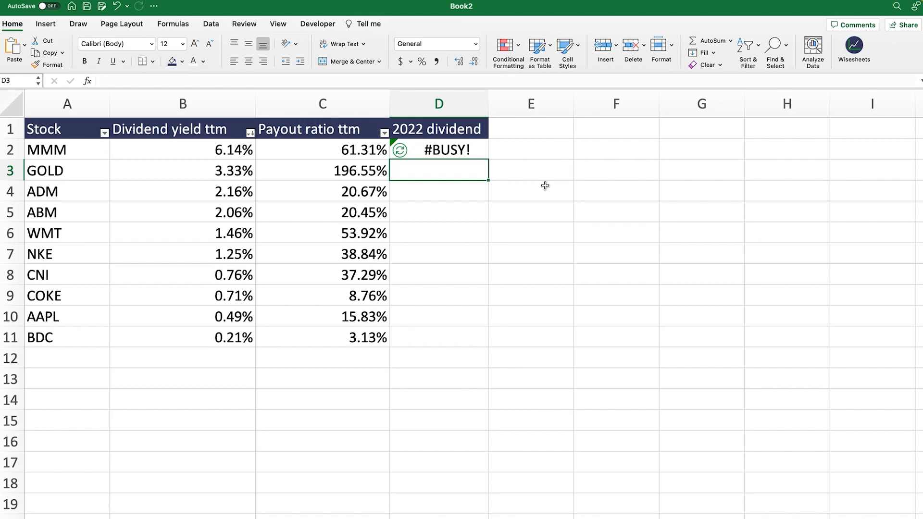
{"action": "key", "text": "Up"}
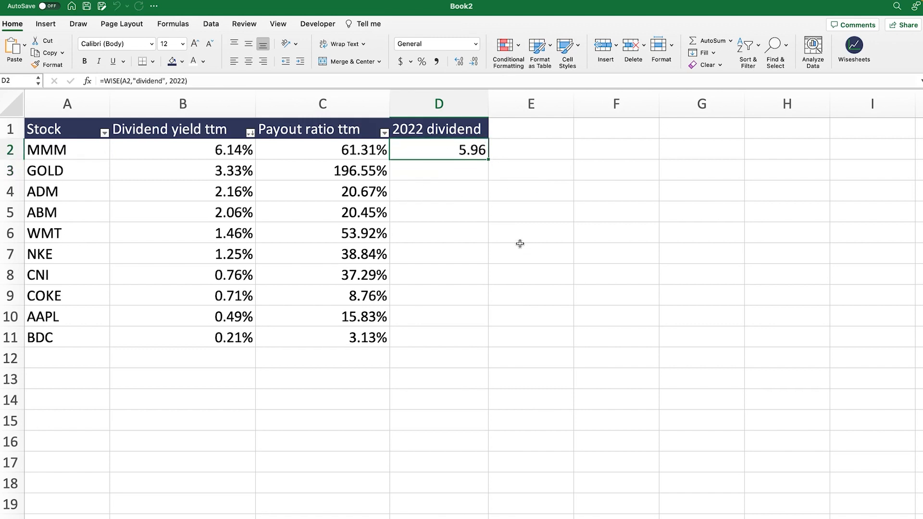
Fill the 2022 dividend formula from D2 down to D11 and review the results for all tickers
{"action": "left_click_drag", "start_coordinate": [488, 159], "coordinate": [476, 346]}
{"action": "left_click", "coordinate": [422, 408]}
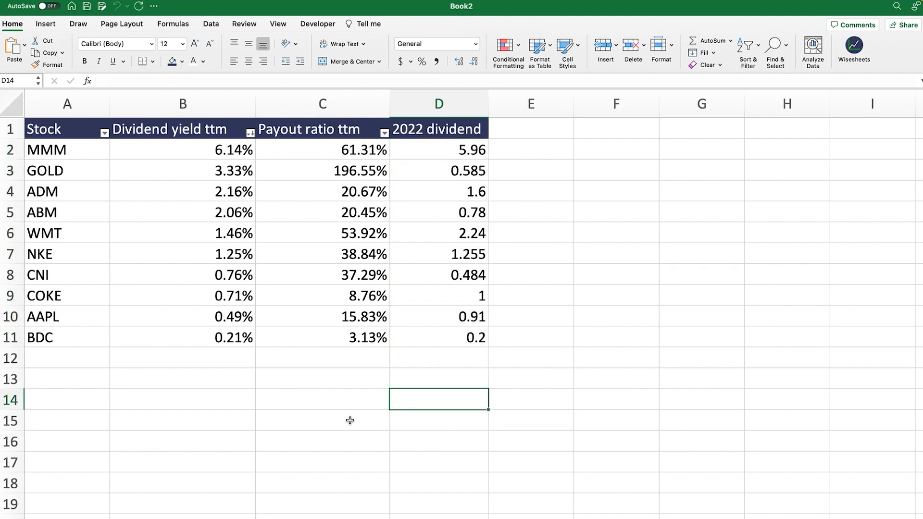
{"action": "left_click_drag", "start_coordinate": [455, 149], "coordinate": [462, 338]}
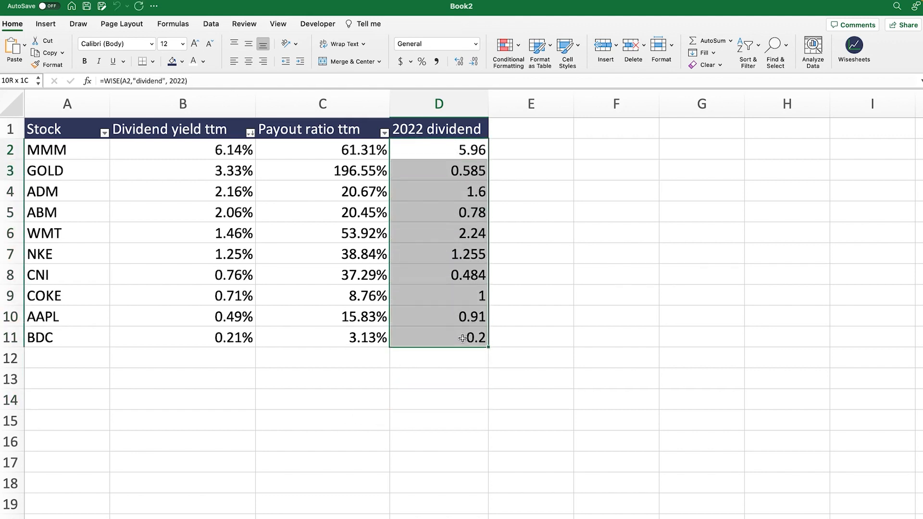
{"action": "left_click", "coordinate": [420, 391]}
{"action": "left_click_drag", "start_coordinate": [91, 169], "coordinate": [52, 329]}
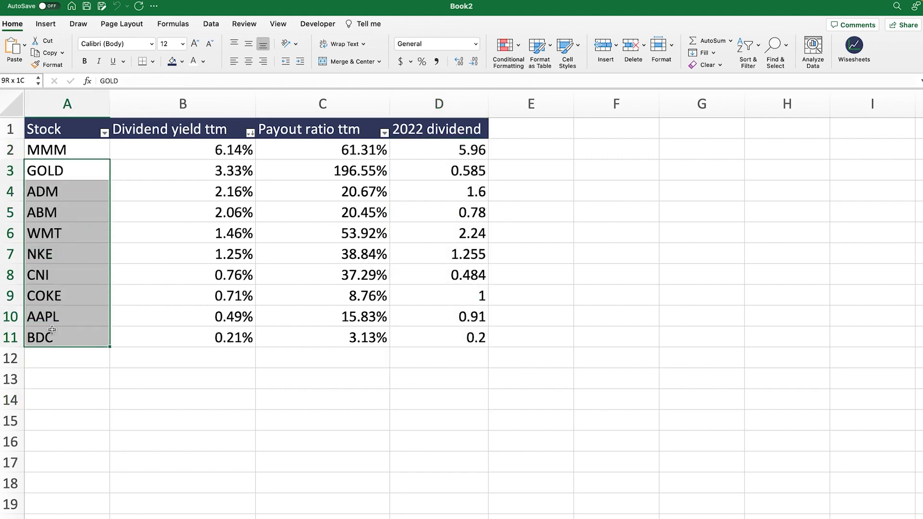
{"action": "left_click", "coordinate": [244, 397]}
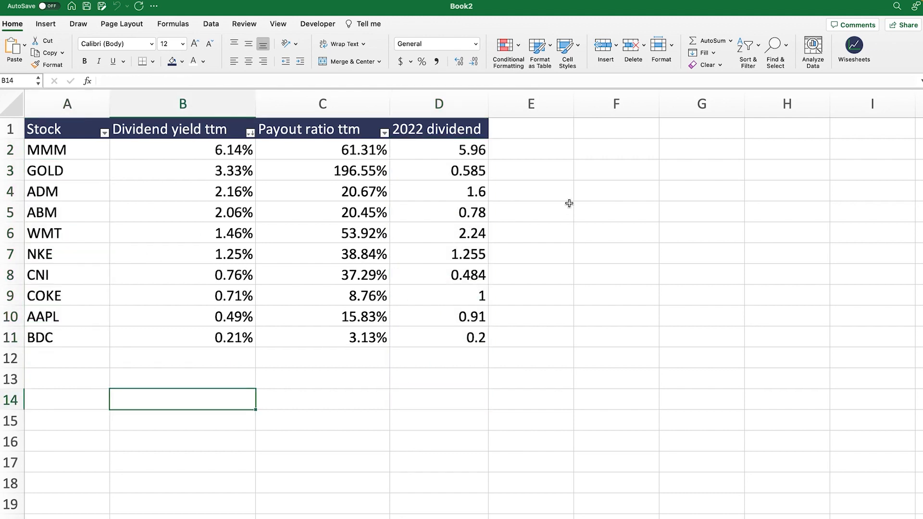
Enter the header "Lastes dividend paid" in E1 and widen column E to fit it
{"action": "left_click", "coordinate": [527, 131]}
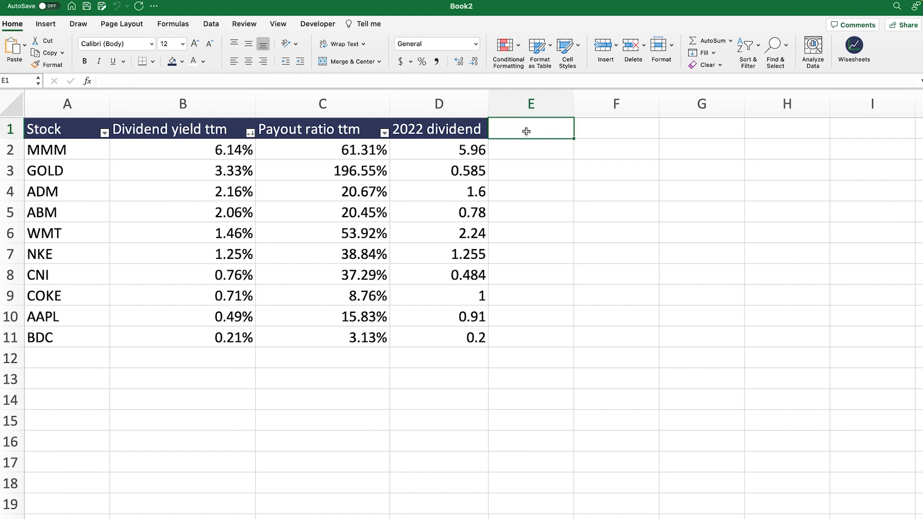
{"action": "type", "text": "Lastes dividend"}
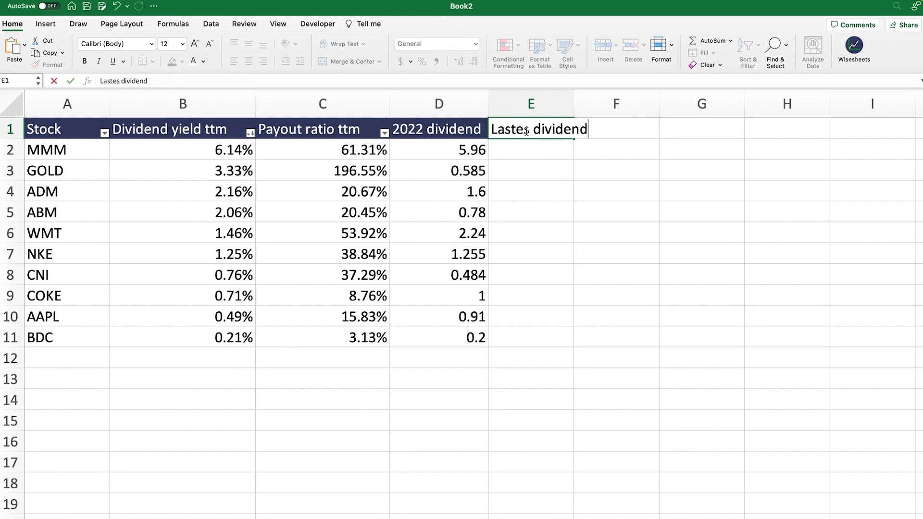
{"action": "type", "text": " paid"}
{"action": "left_click", "coordinate": [576, 104]}
{"action": "left_click_drag", "start_coordinate": [574, 104], "coordinate": [629, 103]}
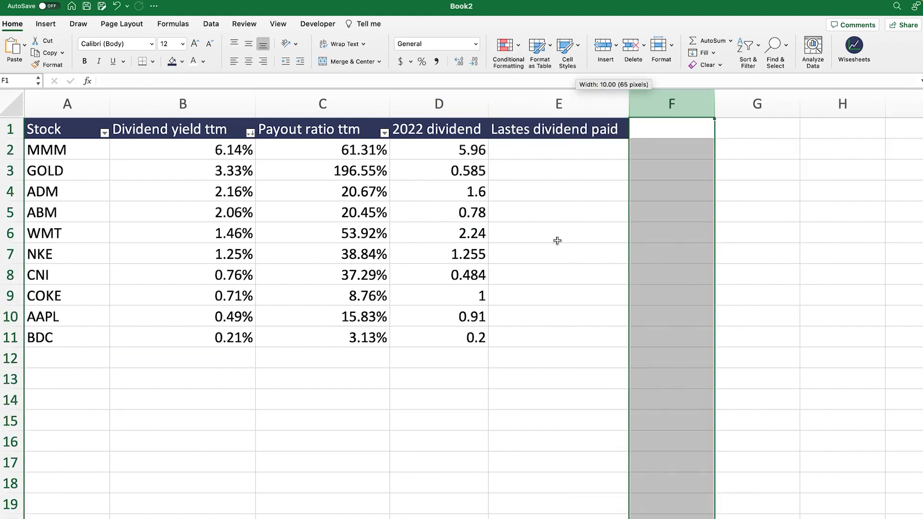
{"action": "left_click", "coordinate": [557, 248]}
Copy the formula text from D2 into E2, keeping its reference to A2
{"action": "left_click", "coordinate": [446, 159]}
{"action": "left_click_drag", "start_coordinate": [215, 81], "coordinate": [99, 81]}
{"action": "key", "text": "super+c"}
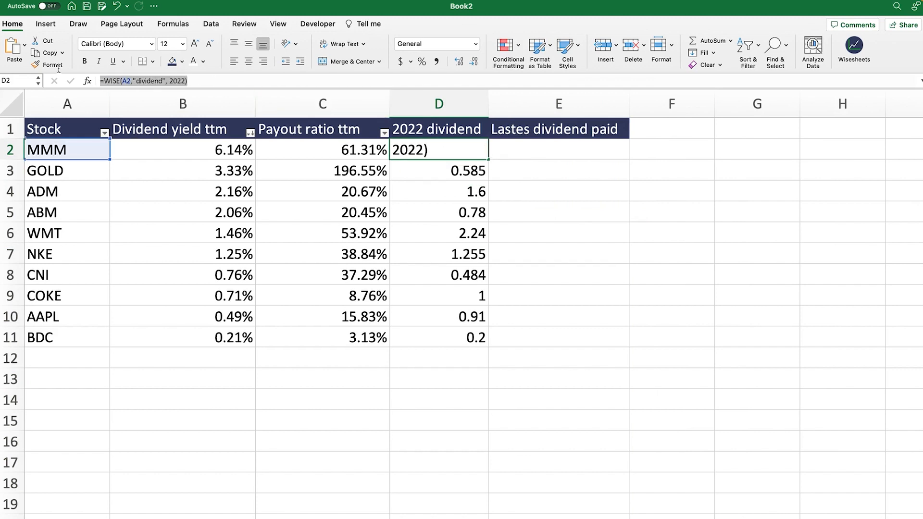
{"action": "key", "text": "Return"}
{"action": "key", "text": "Right"}
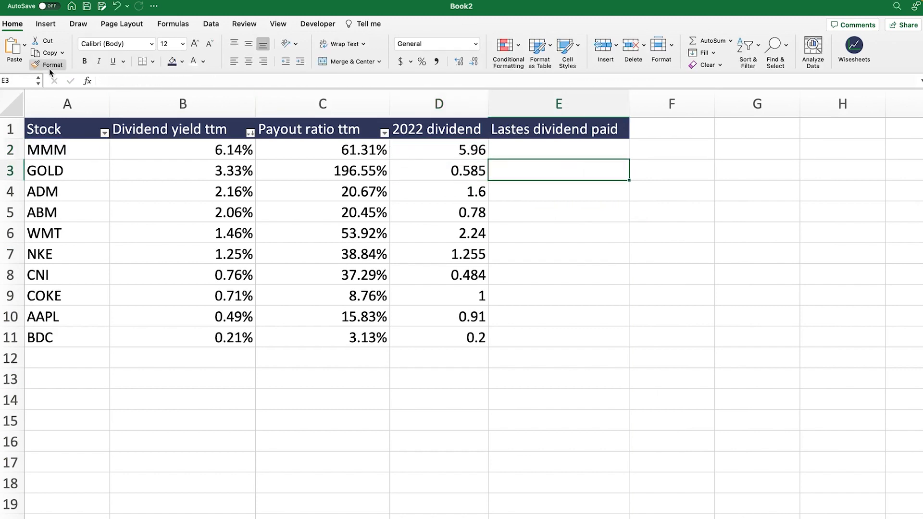
{"action": "key", "text": "Up"}
{"action": "left_click", "coordinate": [130, 78]}
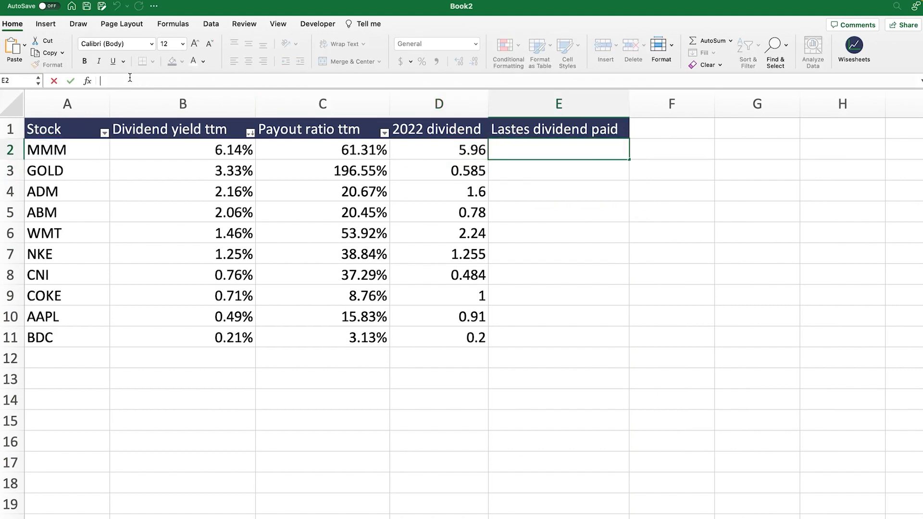
{"action": "key", "text": "super+v"}
{"action": "key", "text": "Return"}
Change the period in the E2 formula to "lq" so it reads =WISE(A2,"dividend", "lq")
{"action": "key", "text": "Up"}
{"action": "key", "text": "F2"}
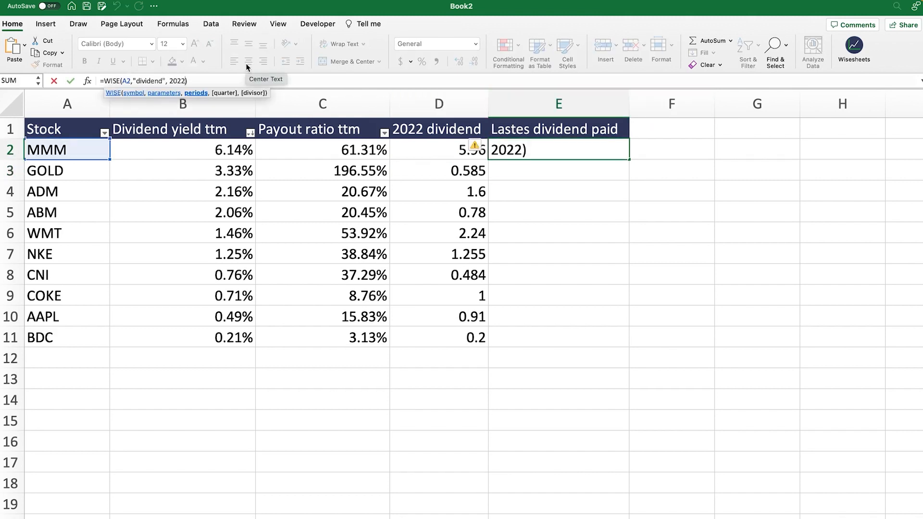
{"action": "key", "text": "BackSpace"}
{"action": "key", "text": "BackSpace"}
{"action": "key", "text": "BackSpace"}
{"action": "key", "text": "BackSpace"}
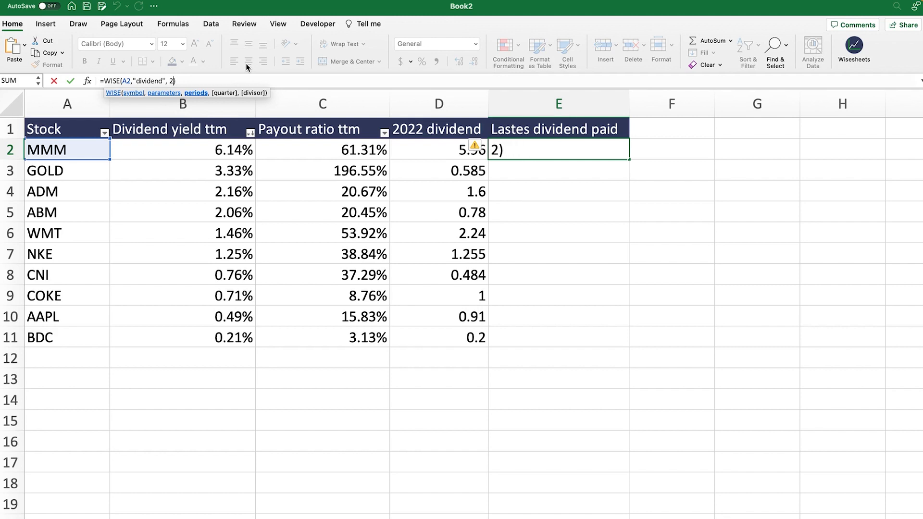
{"action": "type", "text": "\"lq\""}
{"action": "key", "text": "Return"}
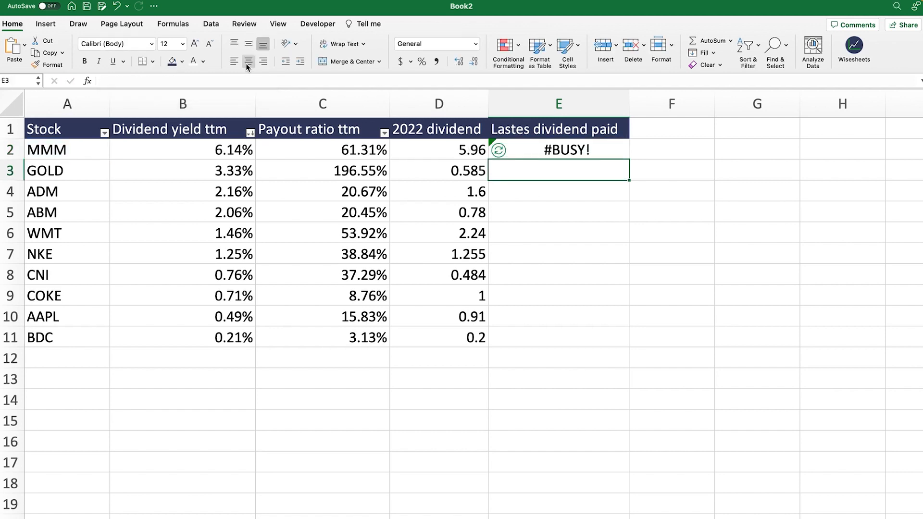
Fill the latest dividend formula from E2 down to E11
{"action": "left_click", "coordinate": [604, 150]}
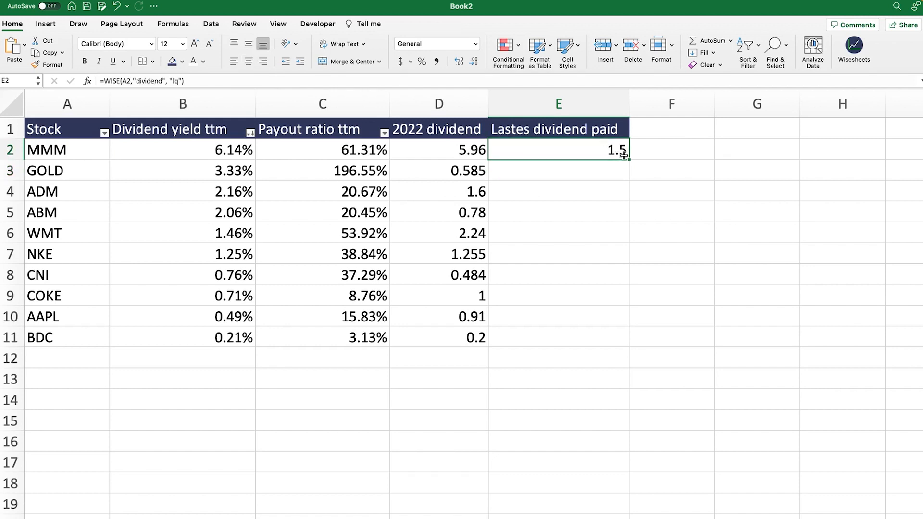
{"action": "left_click_drag", "start_coordinate": [630, 161], "coordinate": [592, 351]}
{"action": "left_click", "coordinate": [556, 414]}
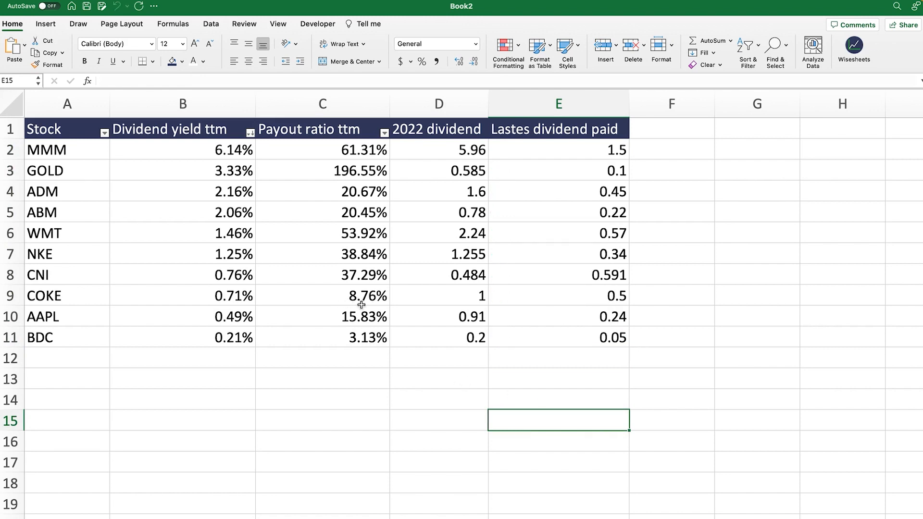
Compare AAPL's latest dividend in E10 with the most recent entry in the dividend history on Sheet2
{"action": "left_click", "coordinate": [601, 318]}
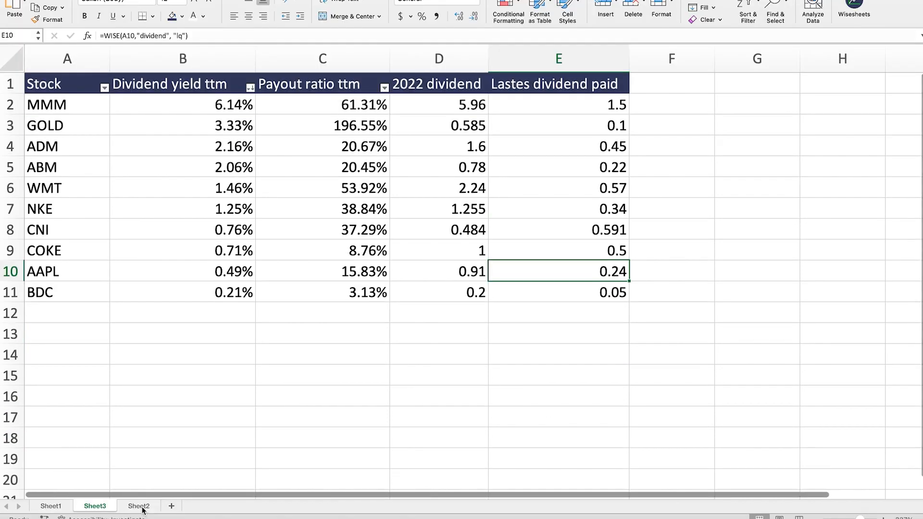
{"action": "left_click", "coordinate": [140, 506]}
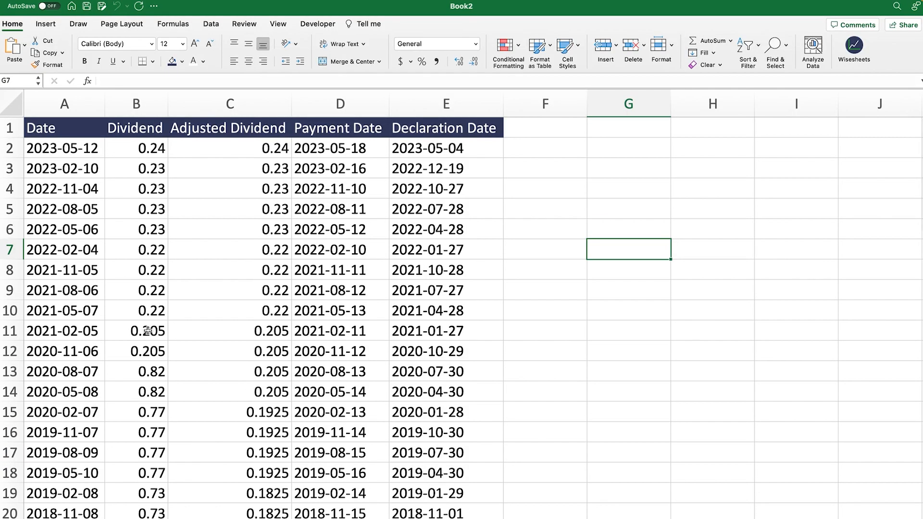
{"action": "left_click", "coordinate": [68, 129]}
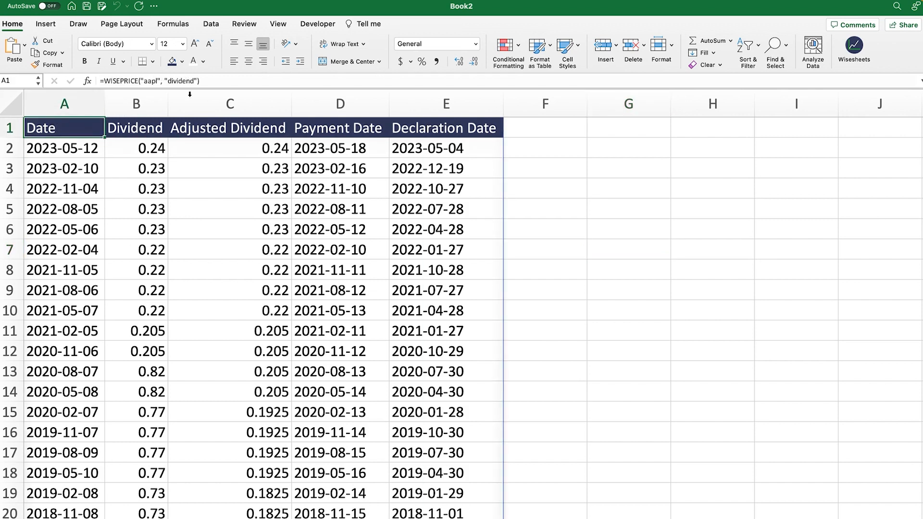
{"action": "left_click", "coordinate": [543, 270]}
{"action": "left_click", "coordinate": [154, 150]}
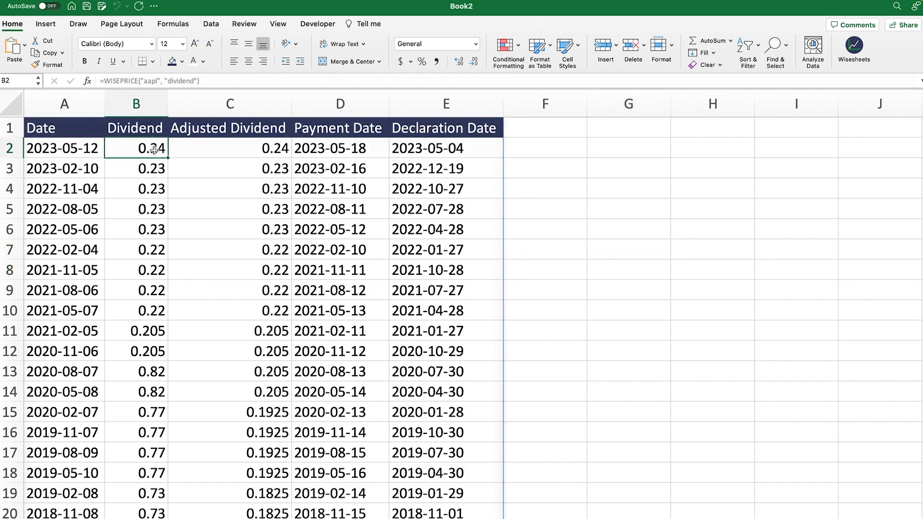